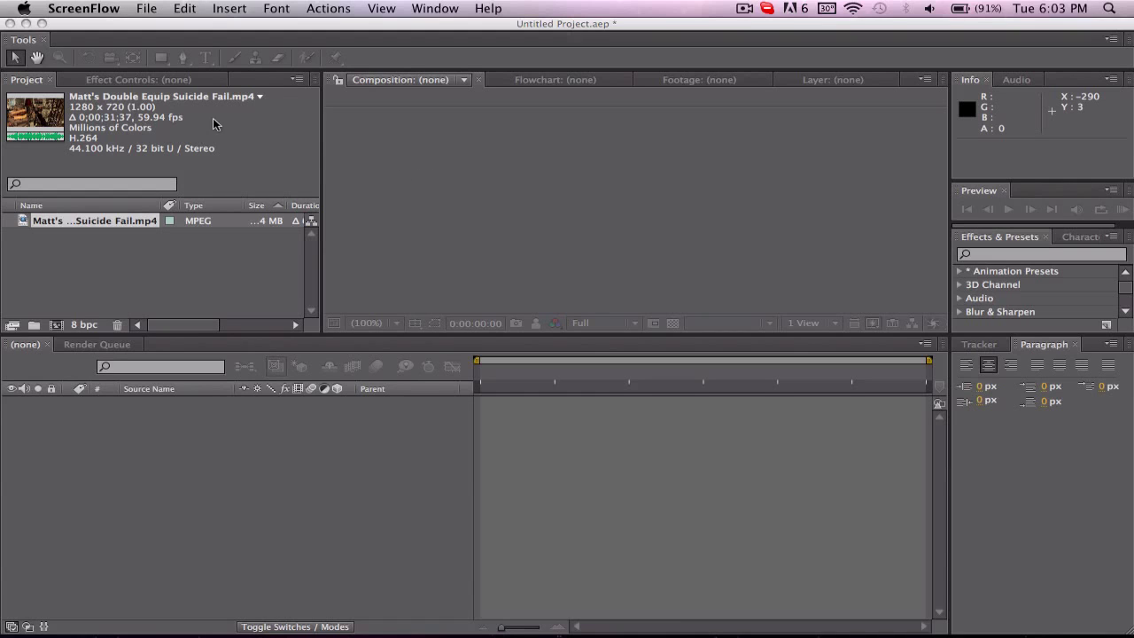
- Activate After Effects and focus the Project panel holding the imported gameplay clip
click(186, 116)
click(136, 118)
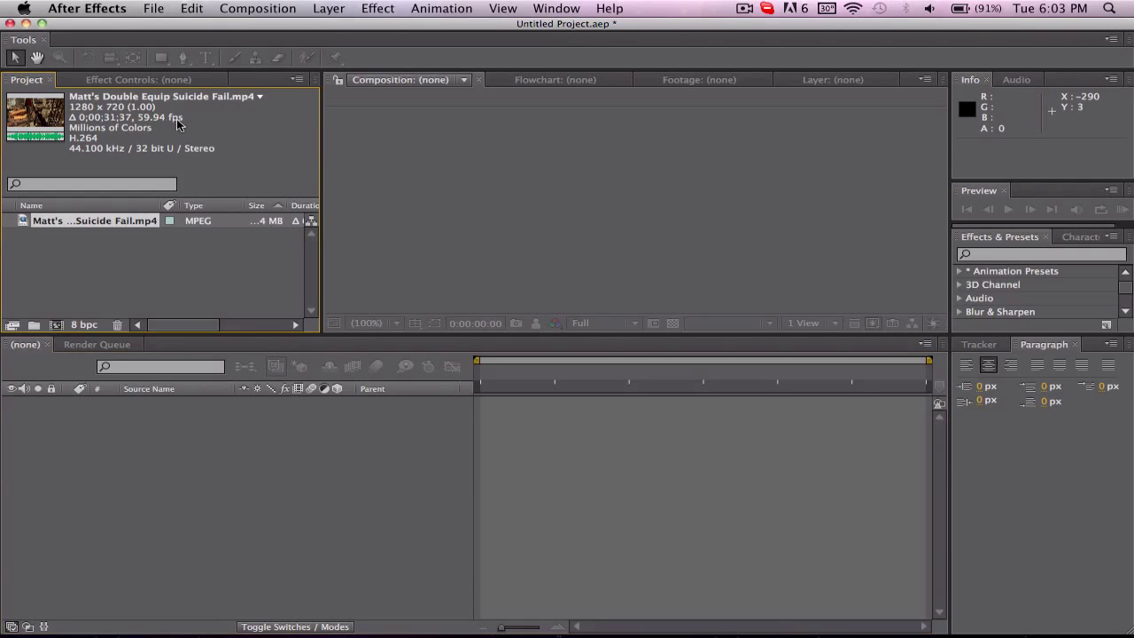
- Create Comp 1 at 1280×720, 59.94 fps and 30 seconds from the Project panel
click(58, 324)
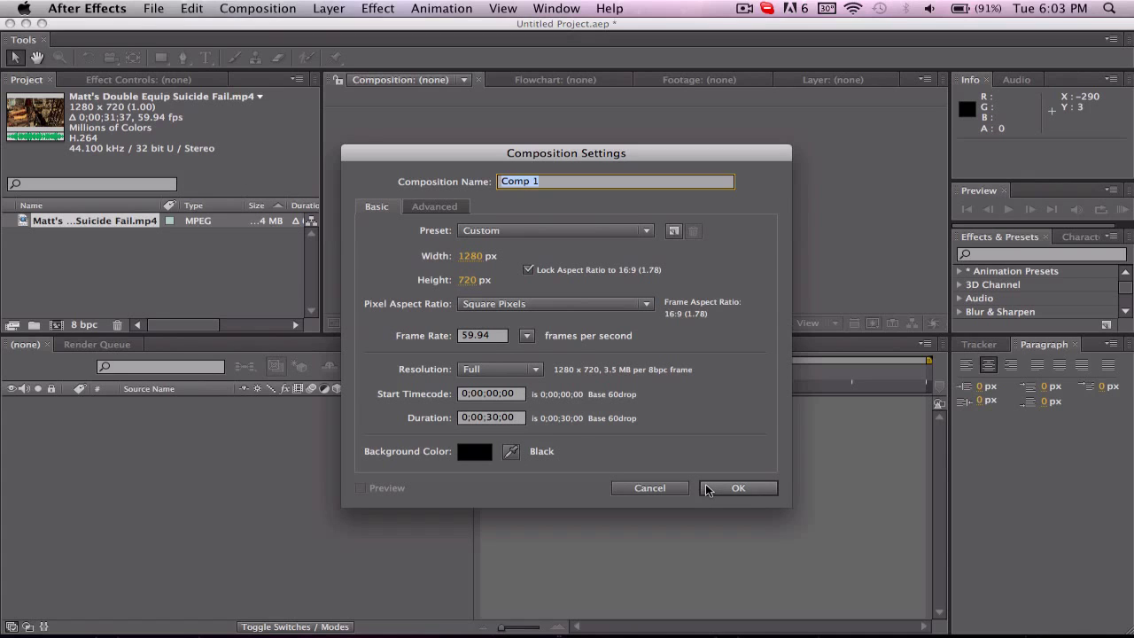
click(738, 489)
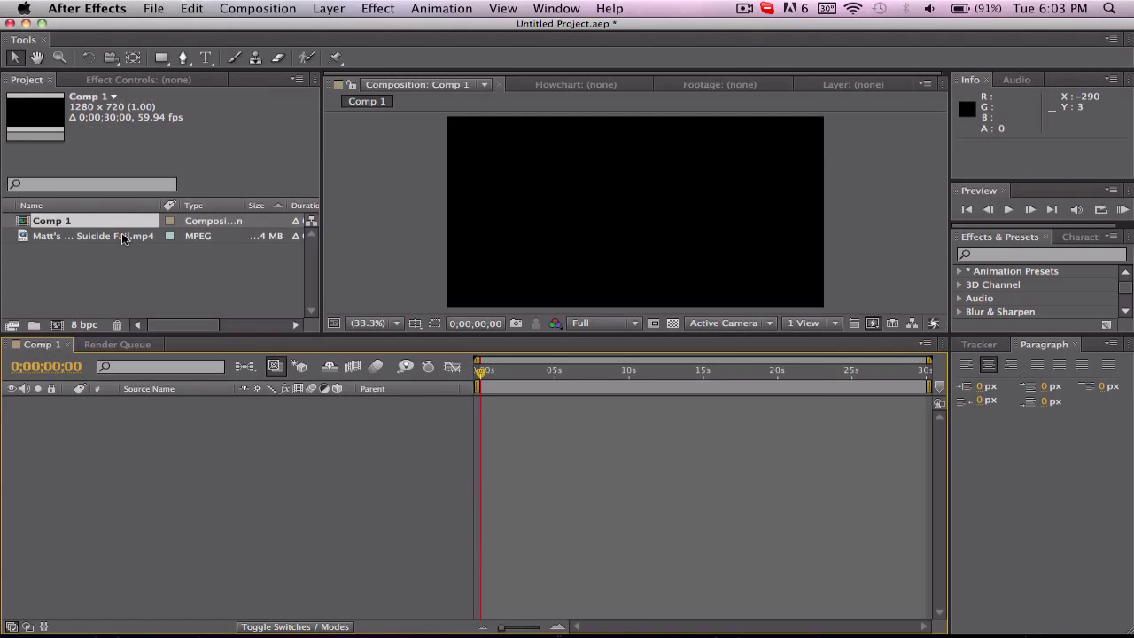
- Add the gameplay clip as layer 1, shift it to end near 0;00;13;54, and move toward the kill
drag(121, 232, 754, 449)
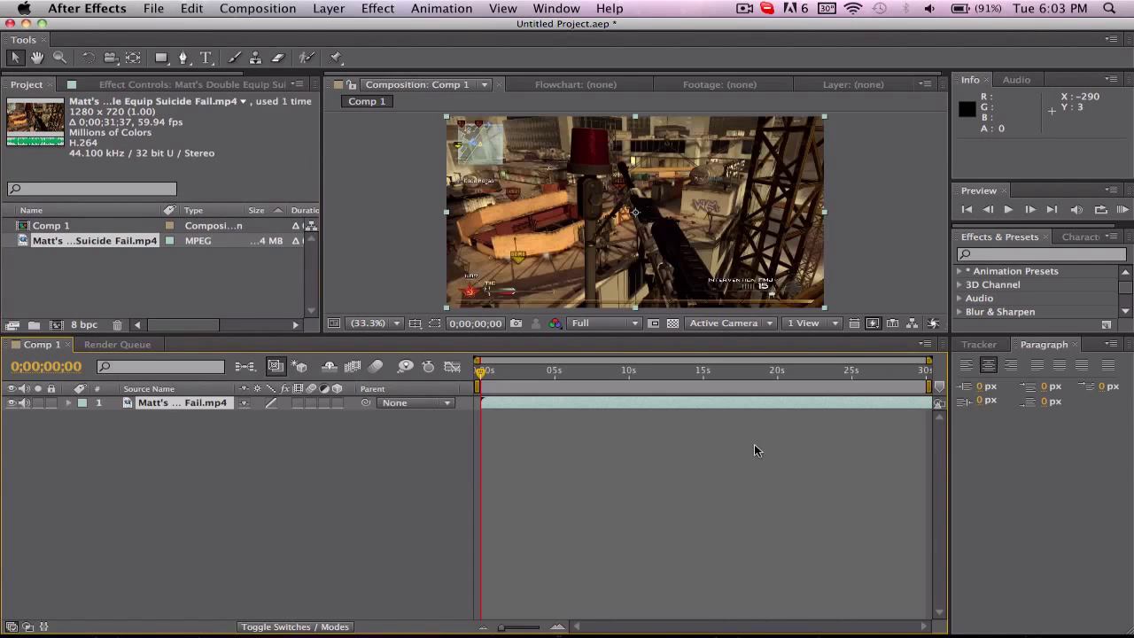
drag(760, 405, 464, 414)
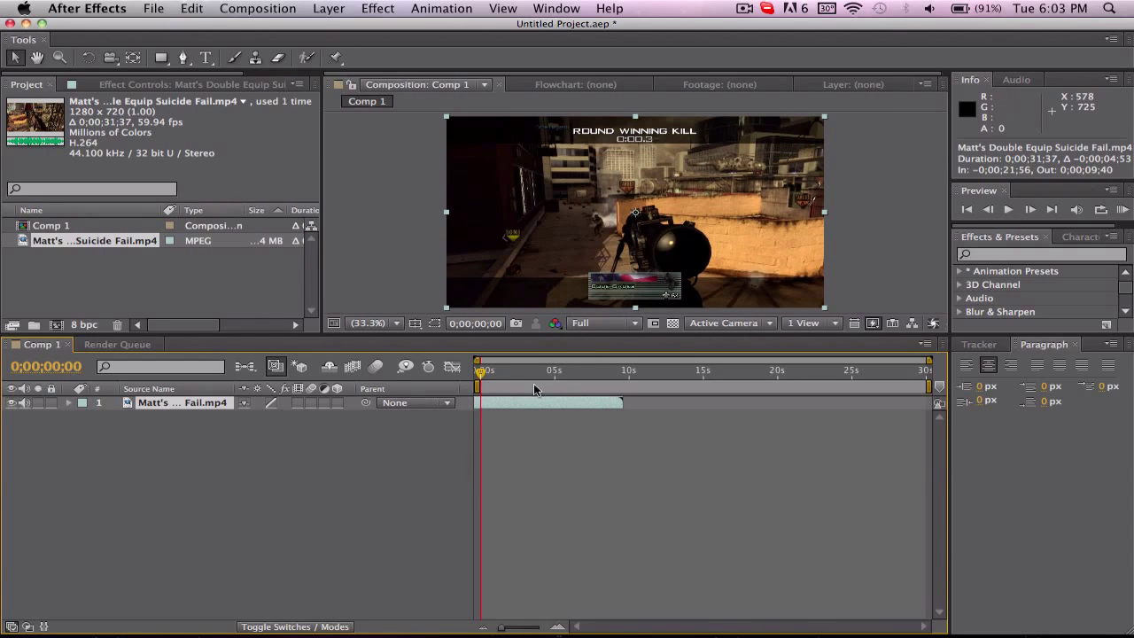
drag(525, 396, 588, 401)
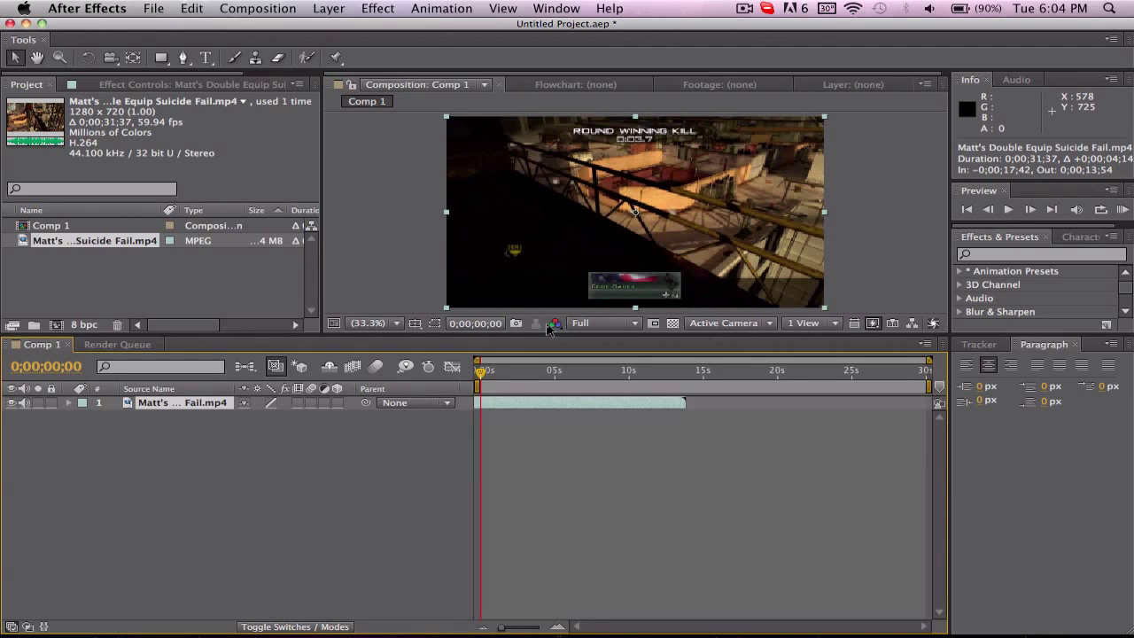
drag(482, 377, 547, 381)
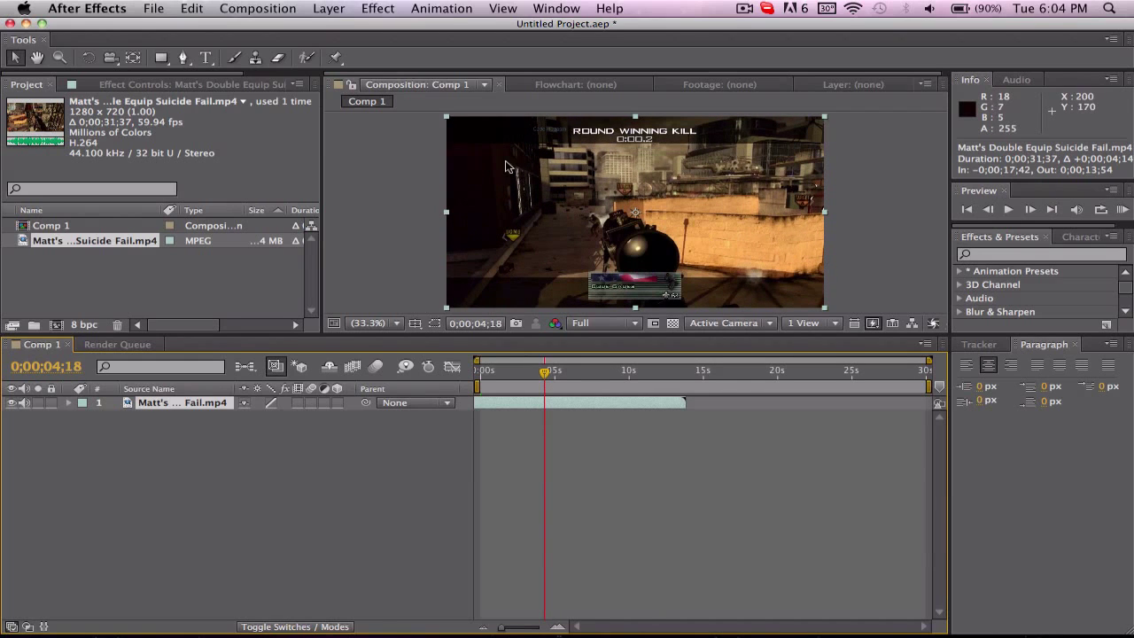
- Apply Effect > RE:Vision Plug-ins > Twixtor Pro to the gameplay layer
click(376, 9)
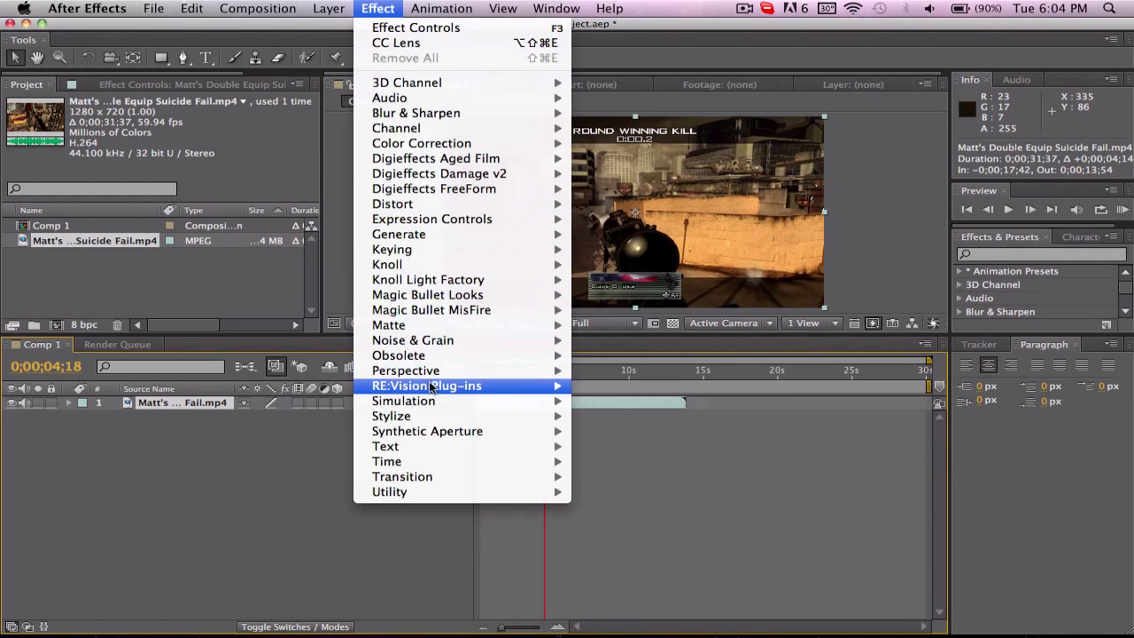
mouse_move(433, 390)
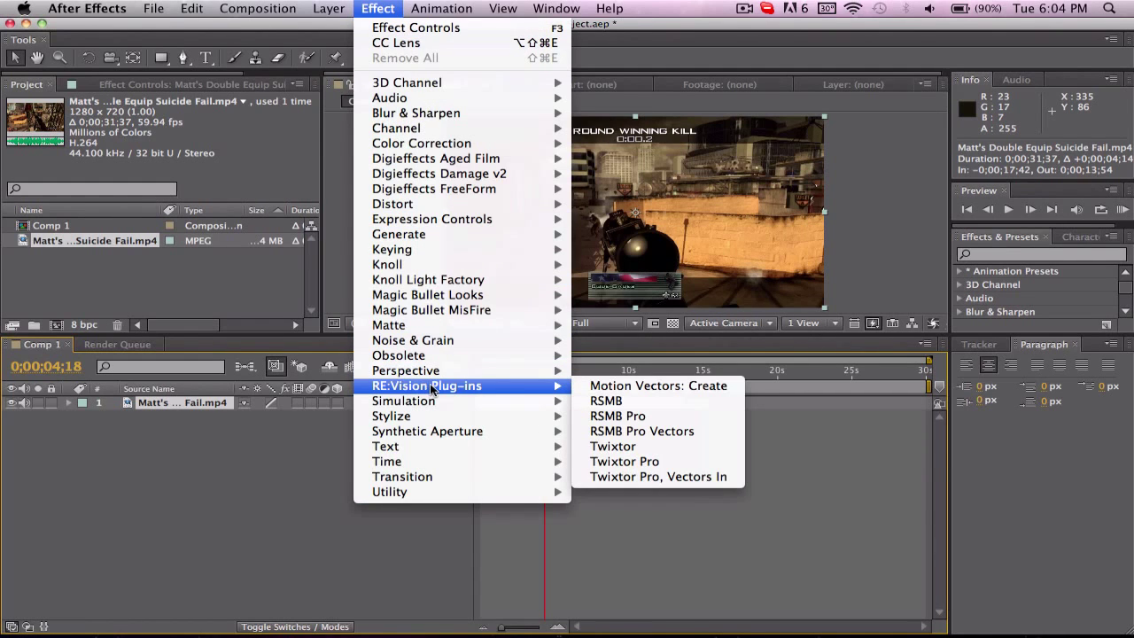
click(626, 462)
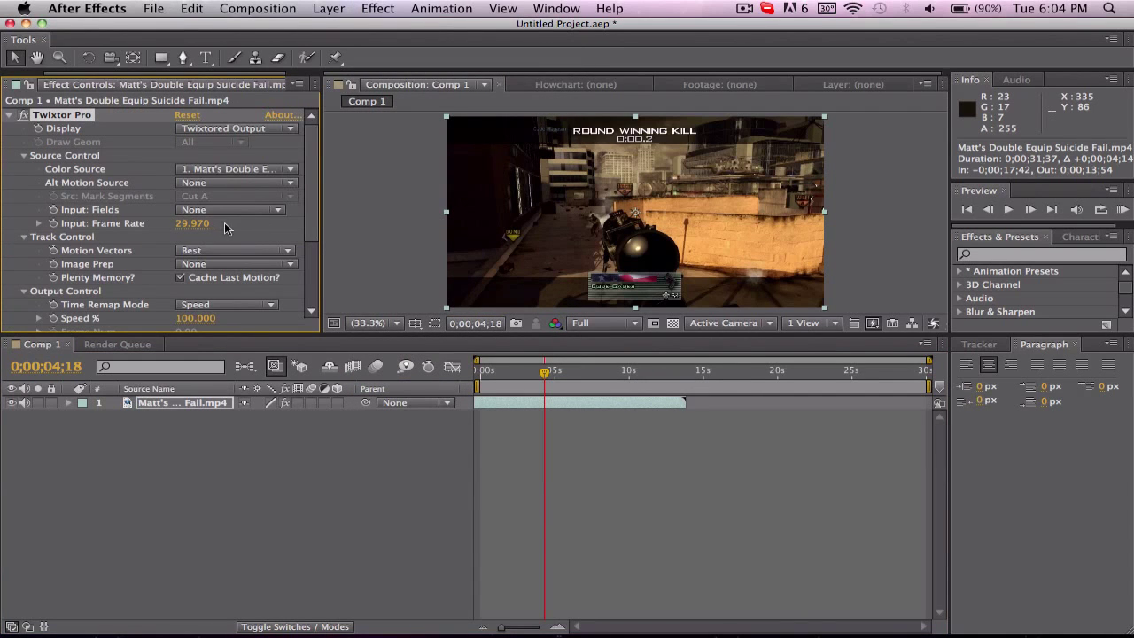
- Set Twixtor Pro's input frame rate to 59.94, Image Prep Contrast/Edge Enhance, and Warping Inverse w/ Smart Blend
click(191, 224)
text(59)
key(Return)
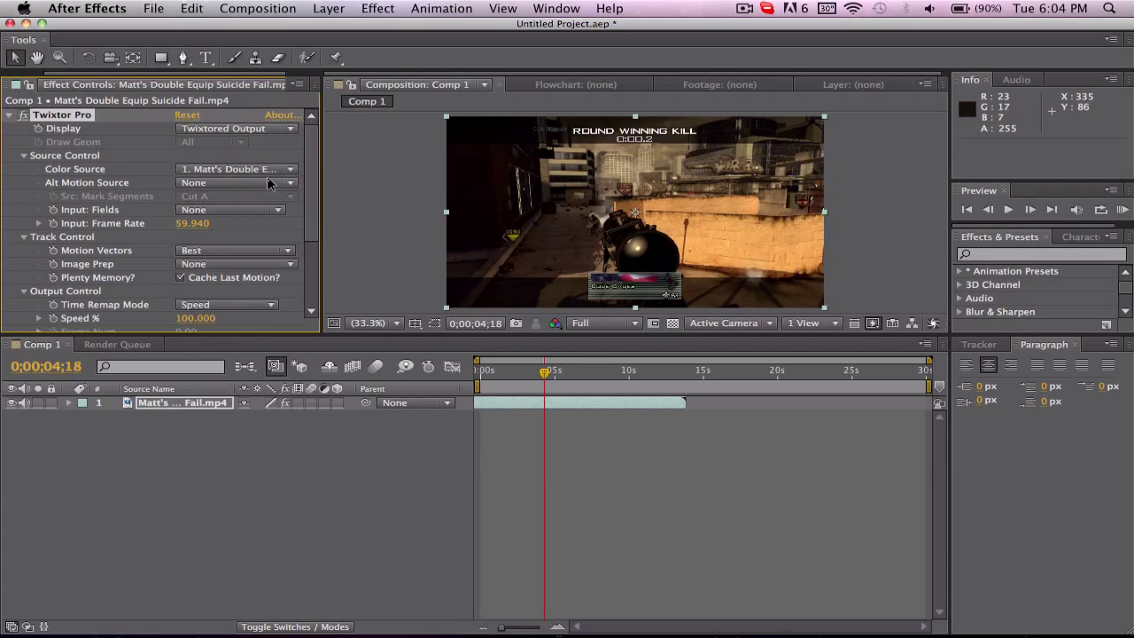
scroll(268, 181, down, 3)
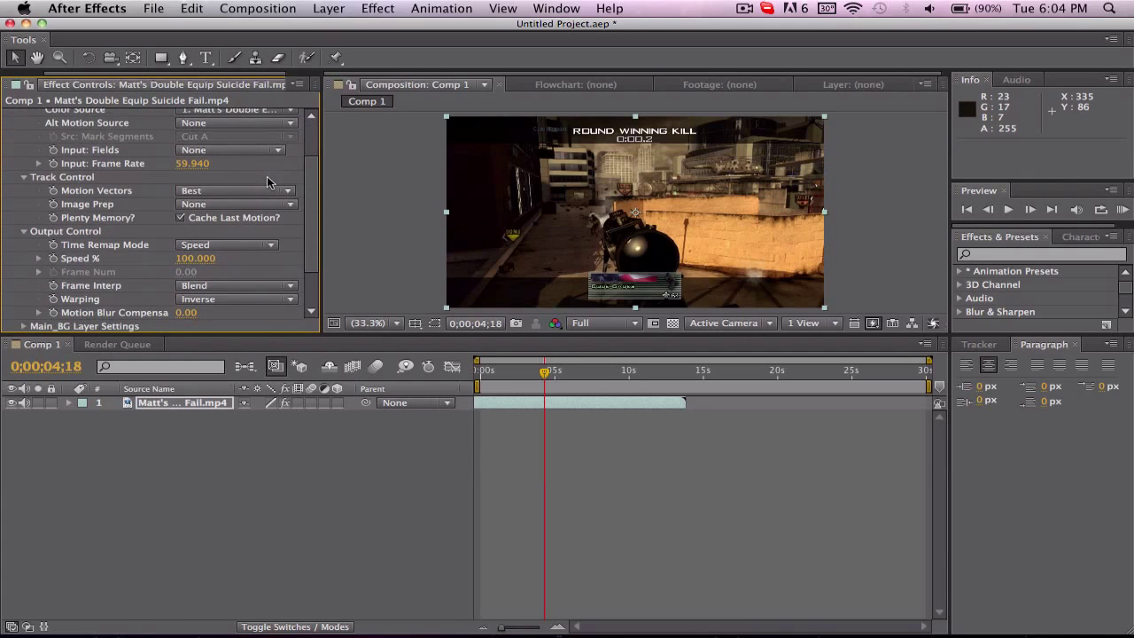
click(217, 205)
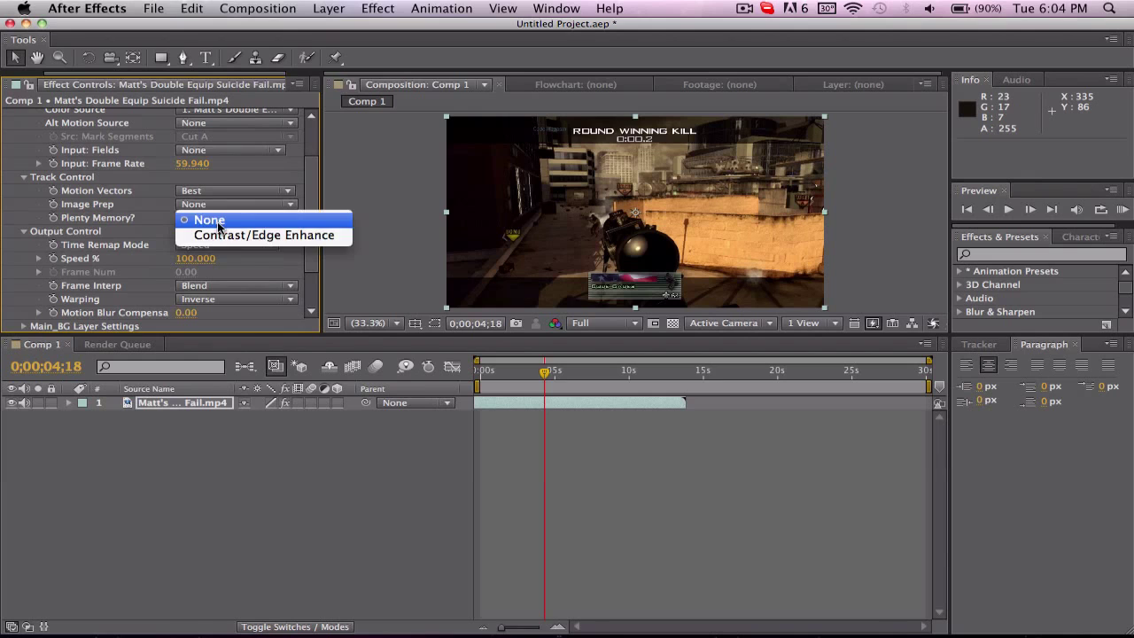
click(220, 235)
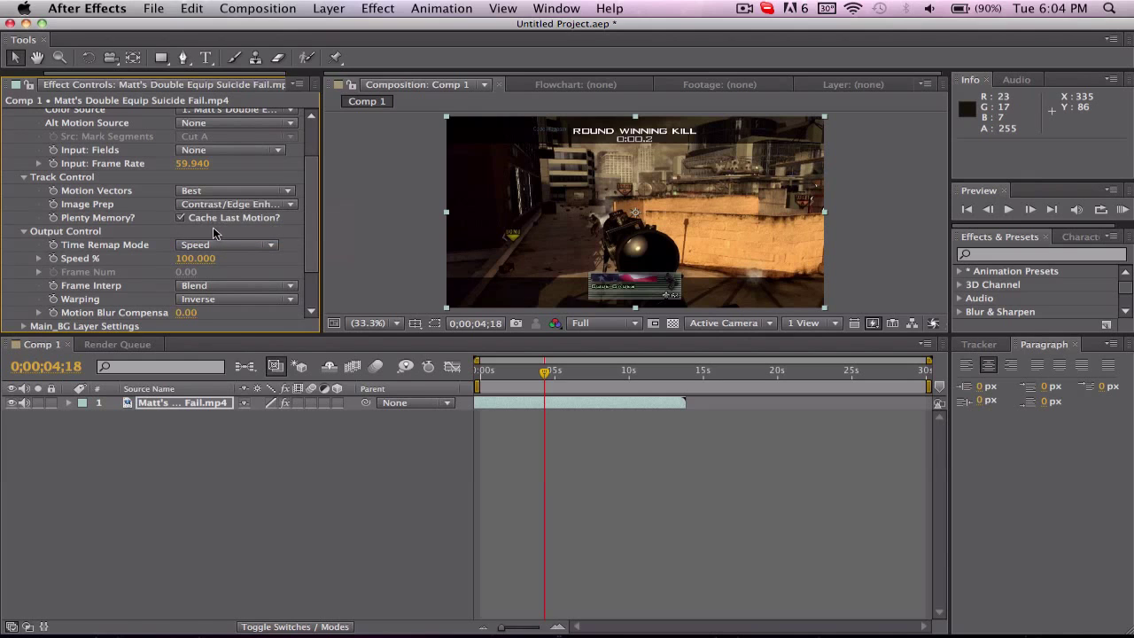
scroll(265, 254, down, 2)
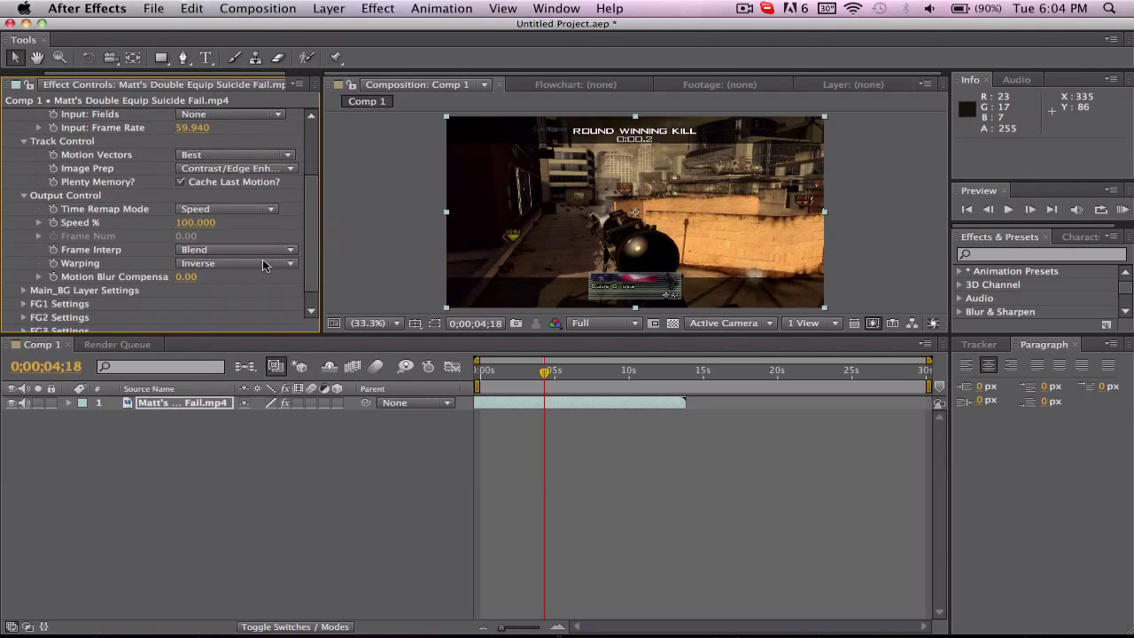
click(263, 262)
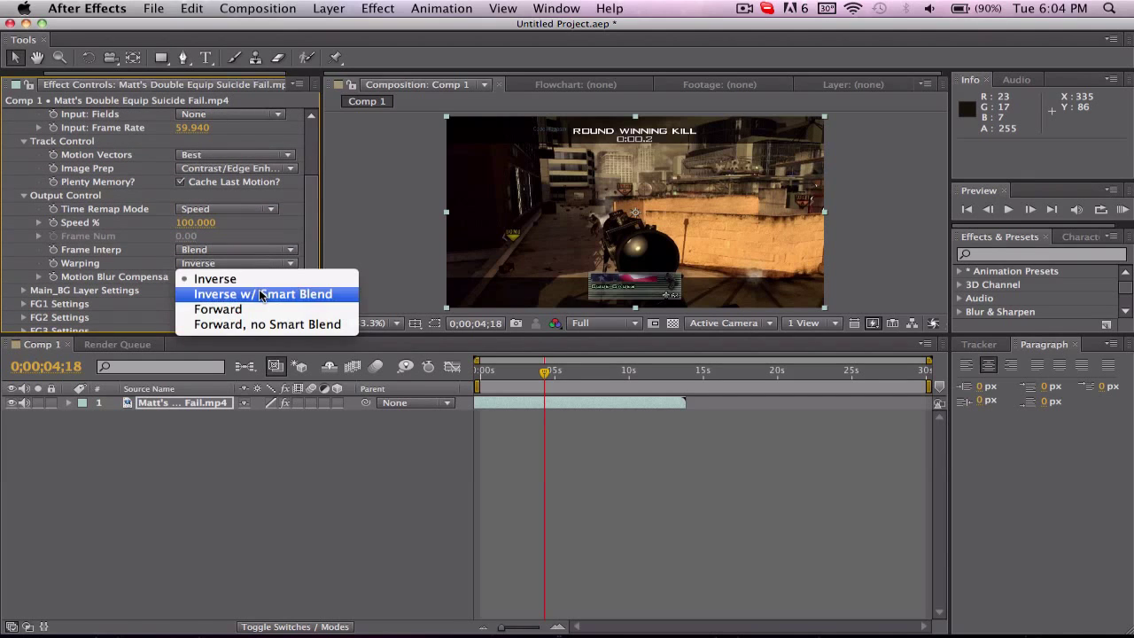
click(262, 295)
- Set the Main_BG Layer Settings sensitivity to 60
scroll(199, 255, down, 1)
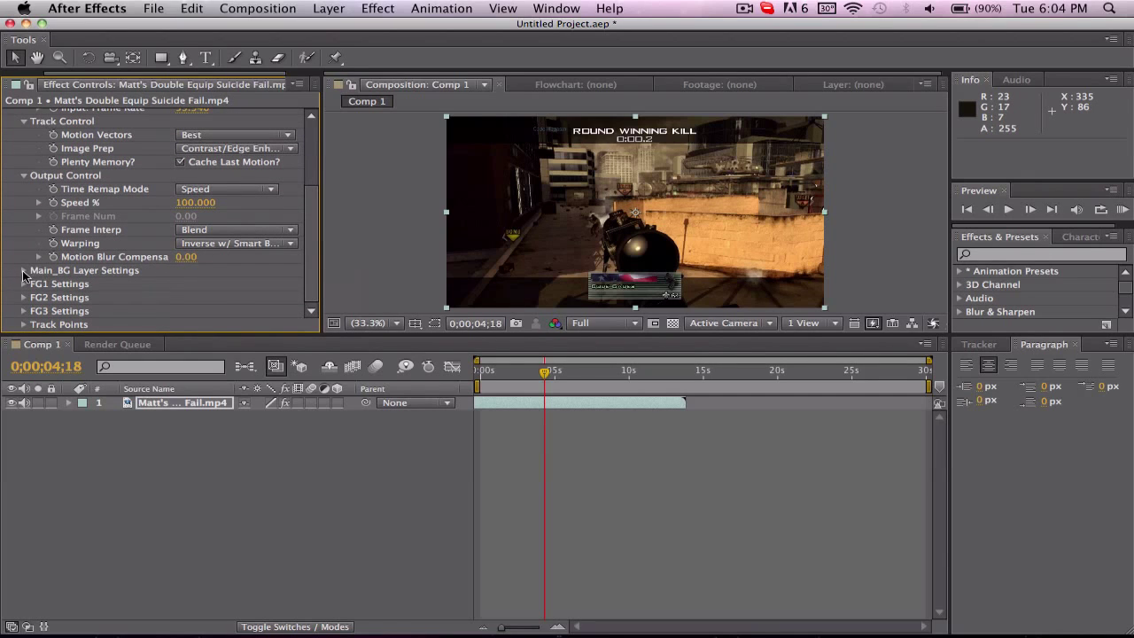
click(23, 270)
click(187, 284)
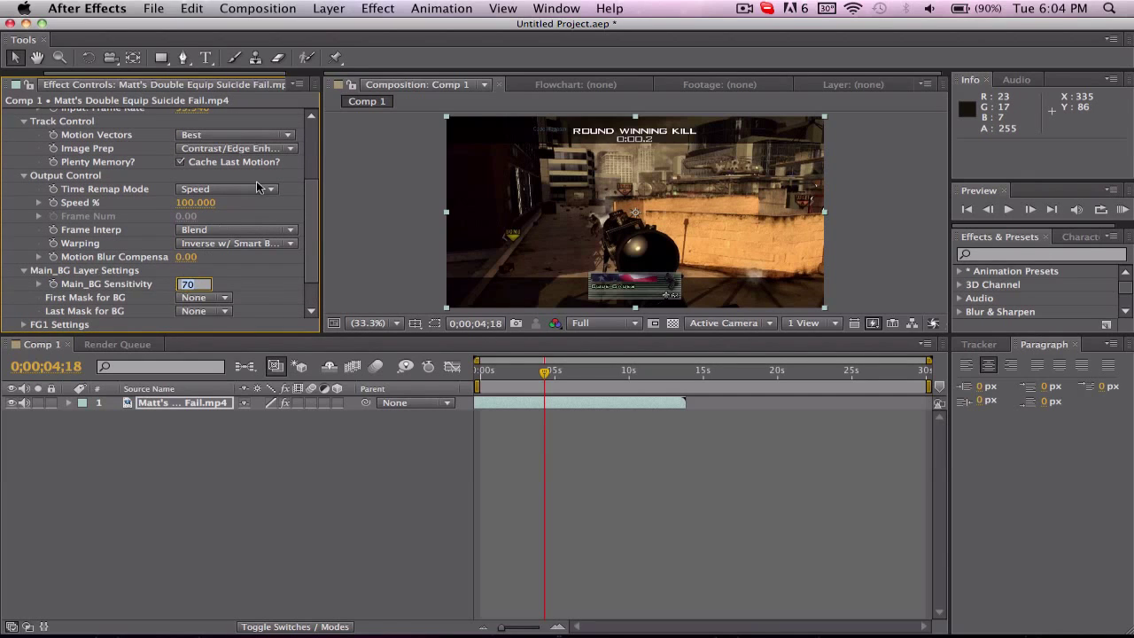
text(60)
key(Return)
click(25, 270)
- In FG1 Settings, keep Matte None, set Matte Chan to Alpha and Motion Sensitivity 60
click(24, 283)
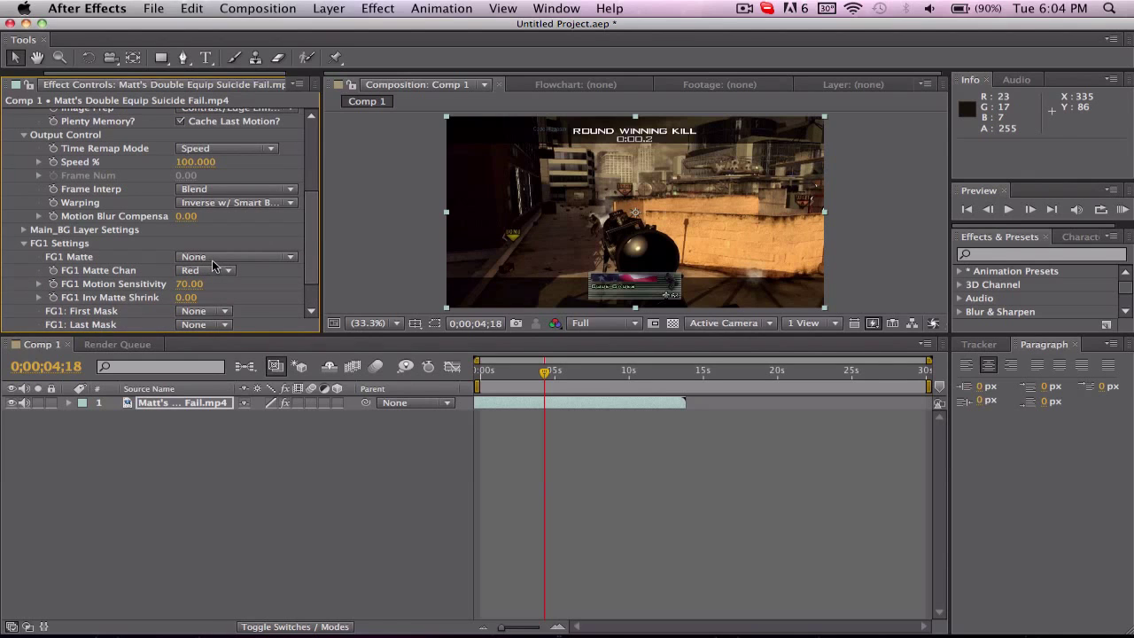
click(210, 256)
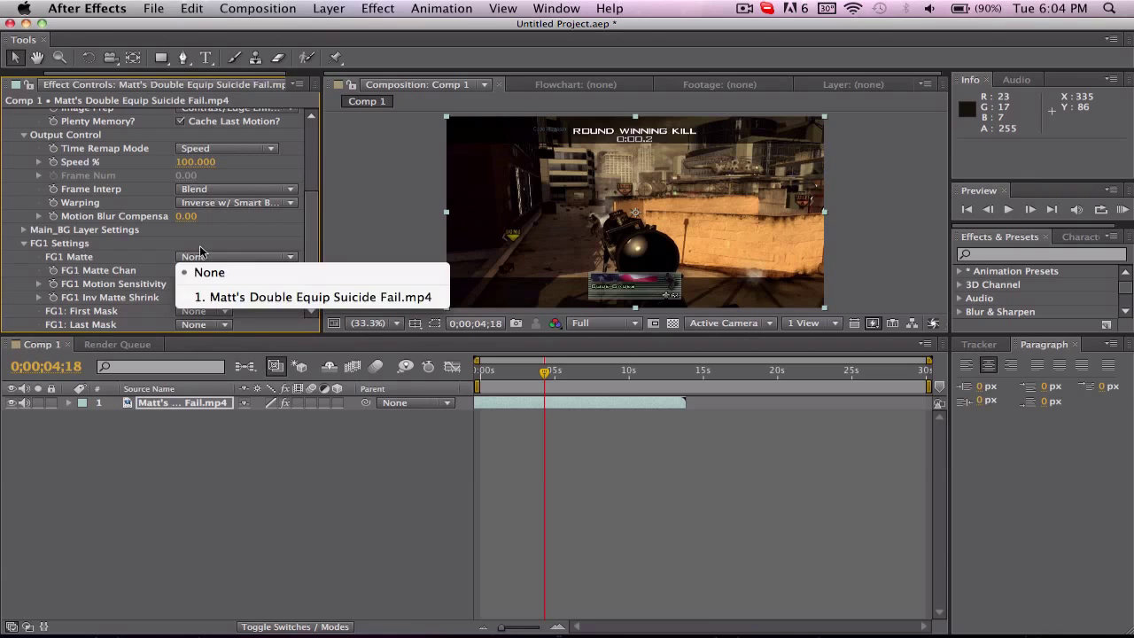
click(195, 271)
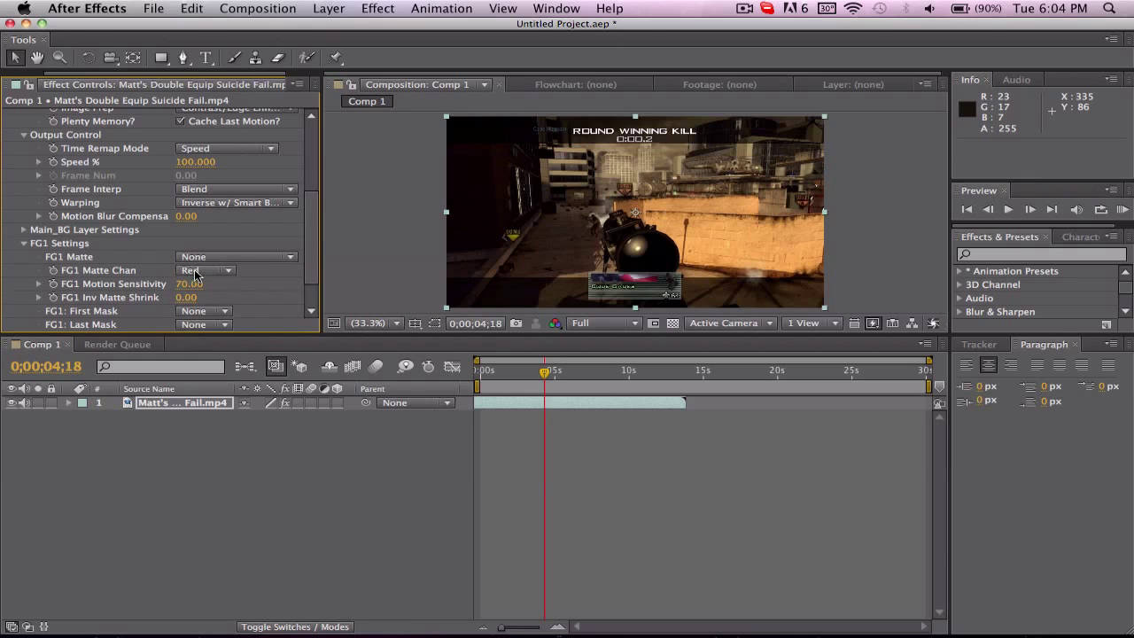
click(195, 275)
click(203, 329)
click(202, 284)
text(60)
key(Return)
- Collapse the Effect Controls groups and twirl open Layer 1 > Effects > Twixtor Pro > Output Control
click(25, 243)
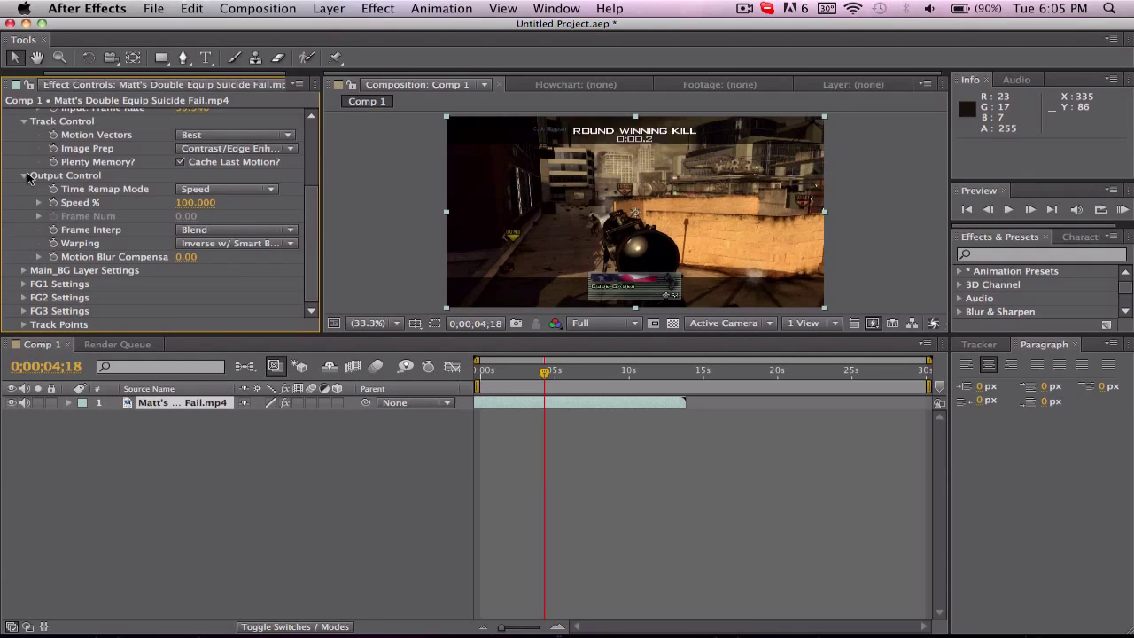
click(23, 175)
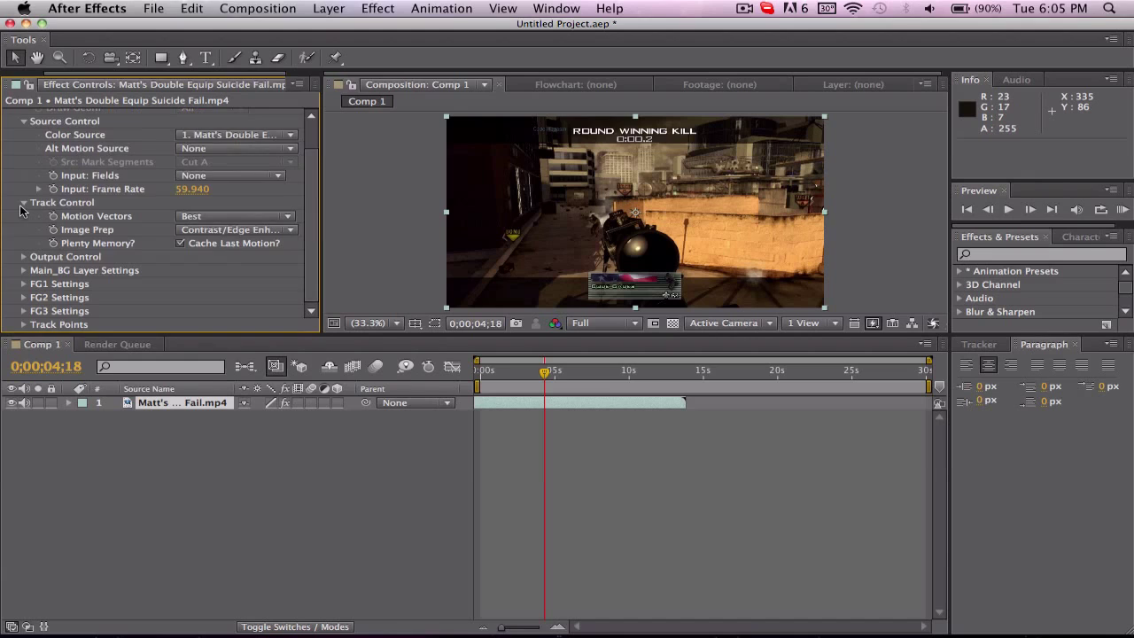
click(24, 202)
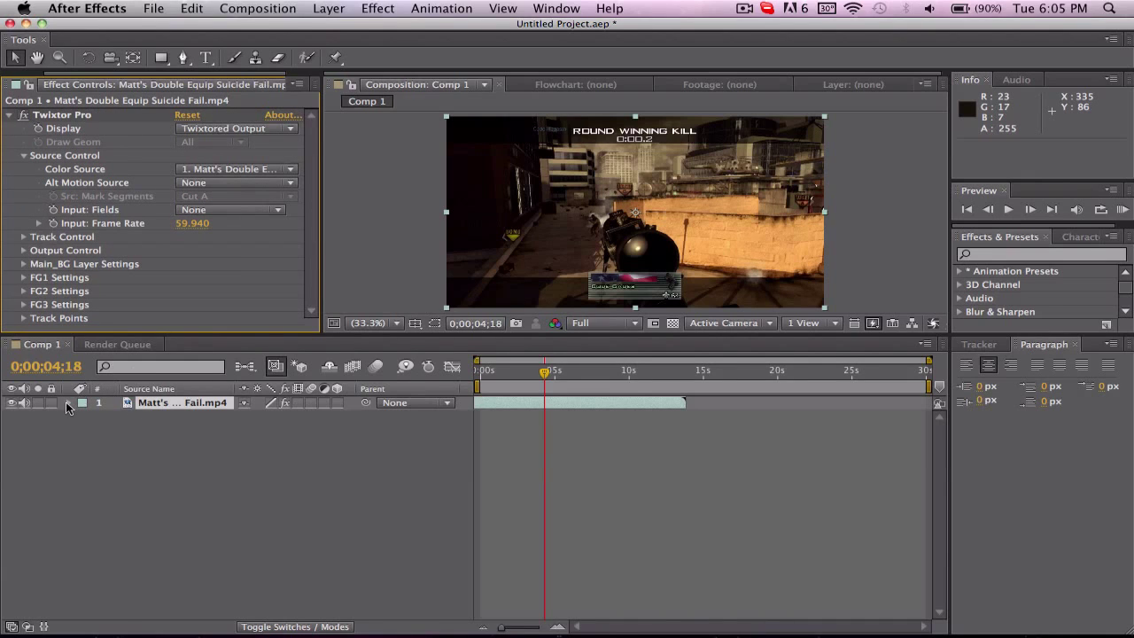
click(67, 402)
click(82, 415)
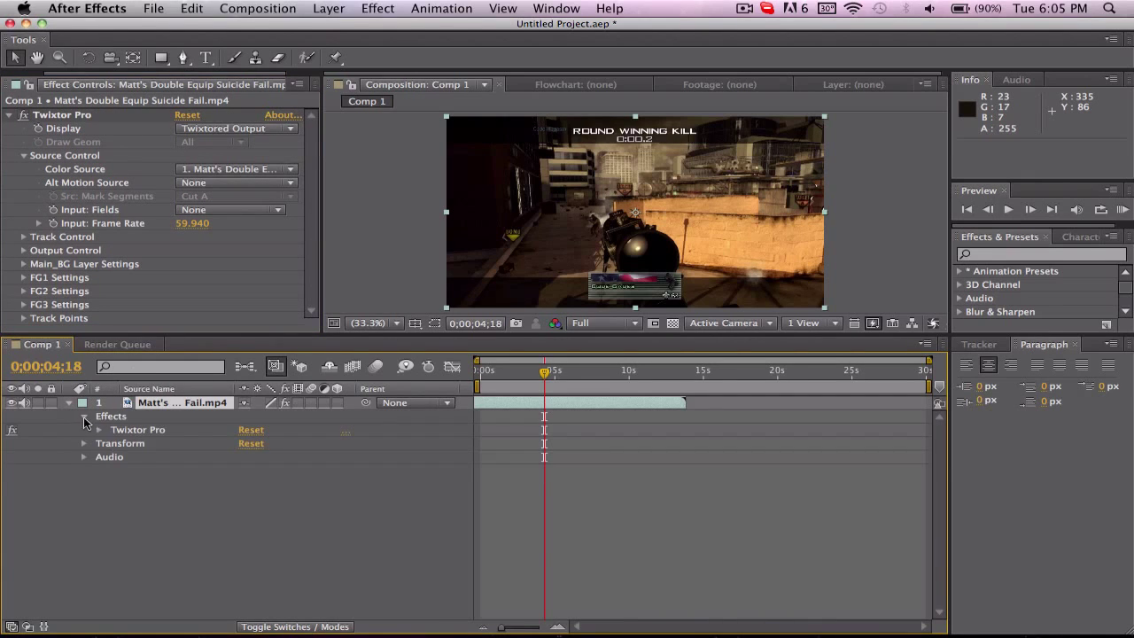
click(100, 430)
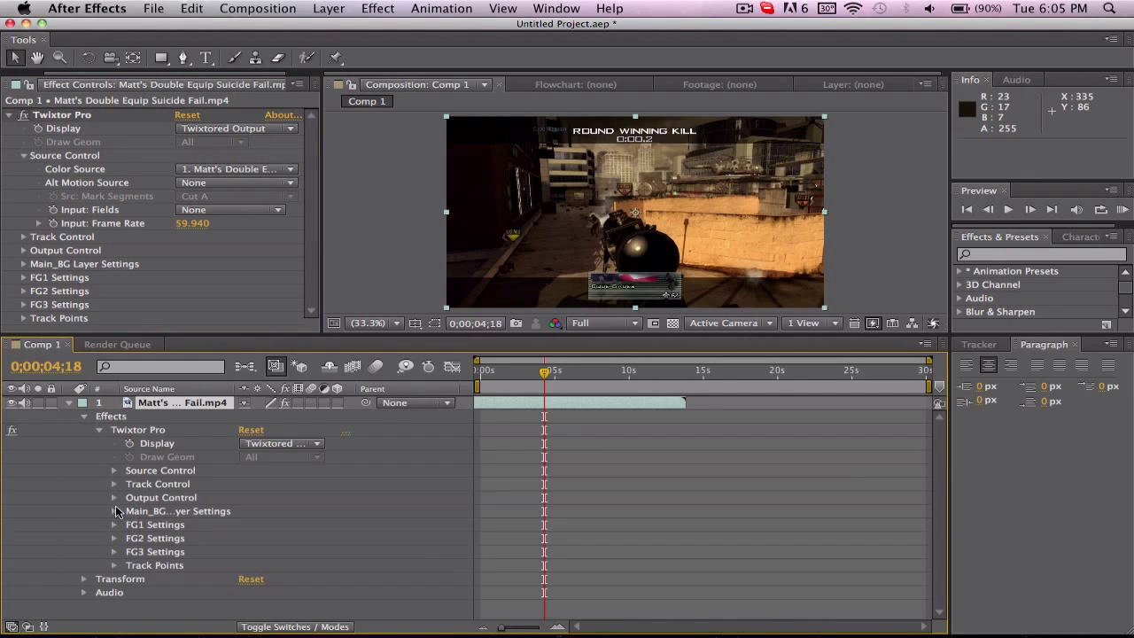
click(113, 498)
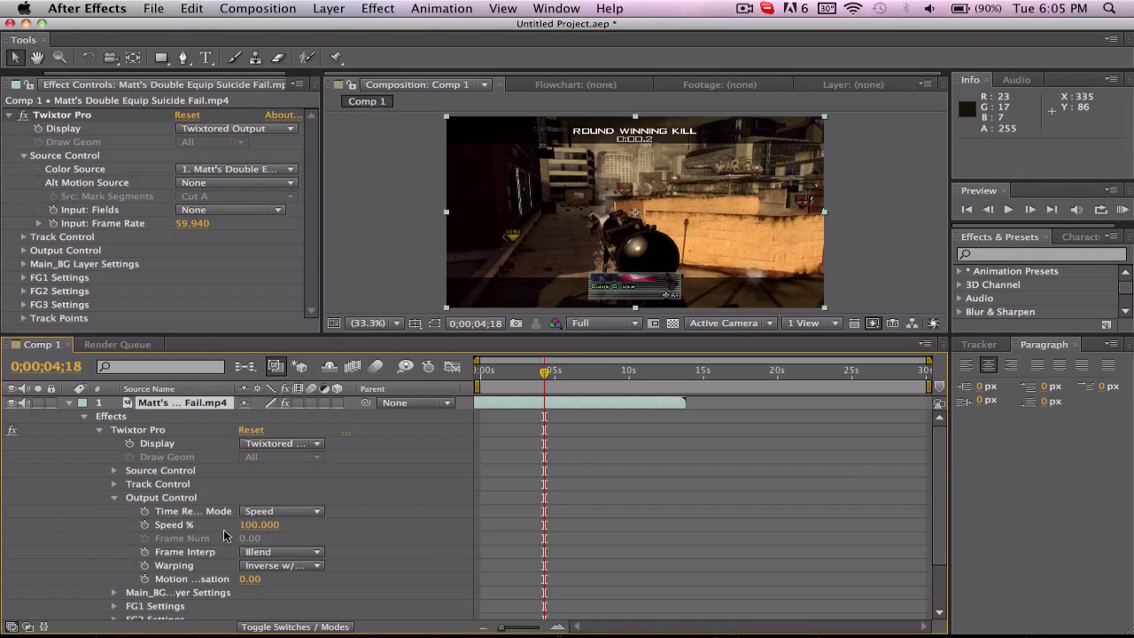
- Keyframe Speed % at 100 at 0;00;04;18, then step forward to 0;00;04;19
click(177, 525)
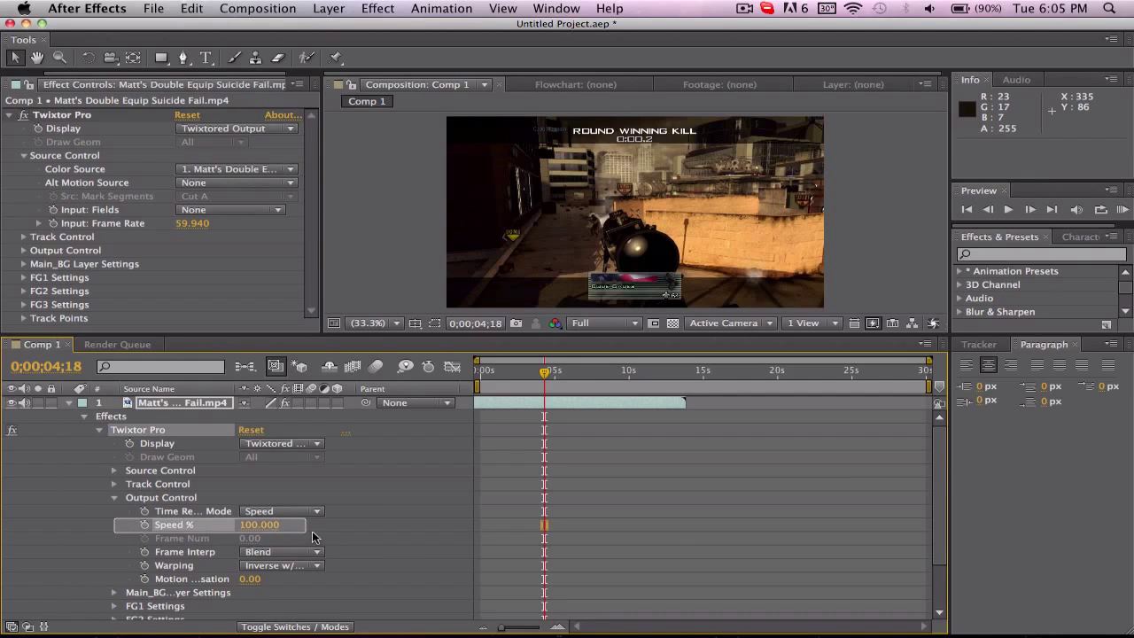
click(318, 528)
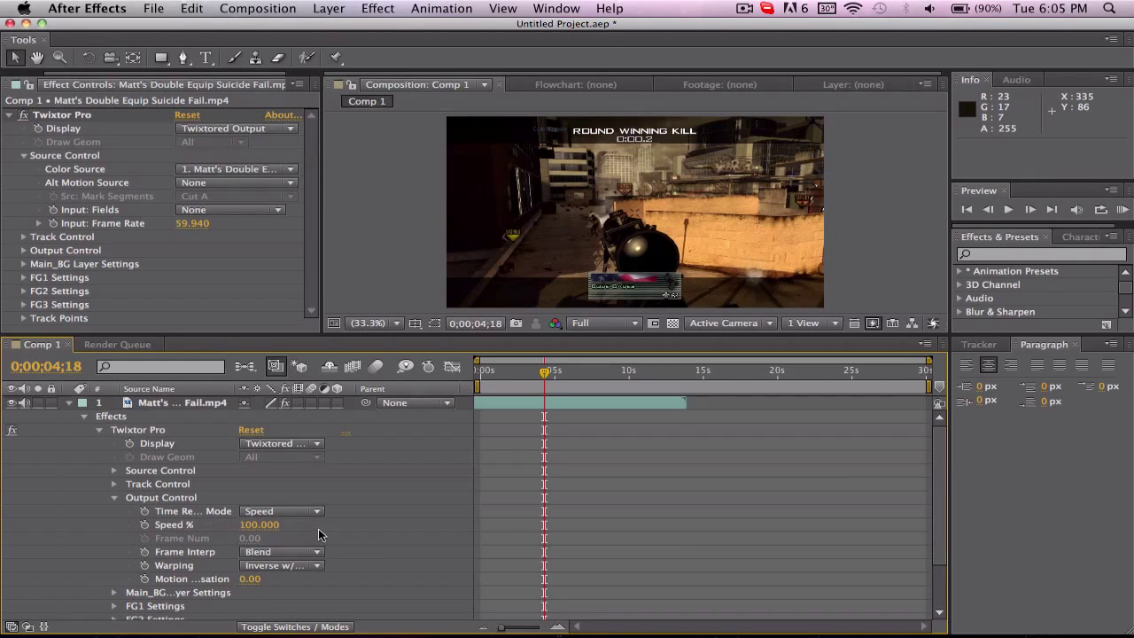
click(145, 525)
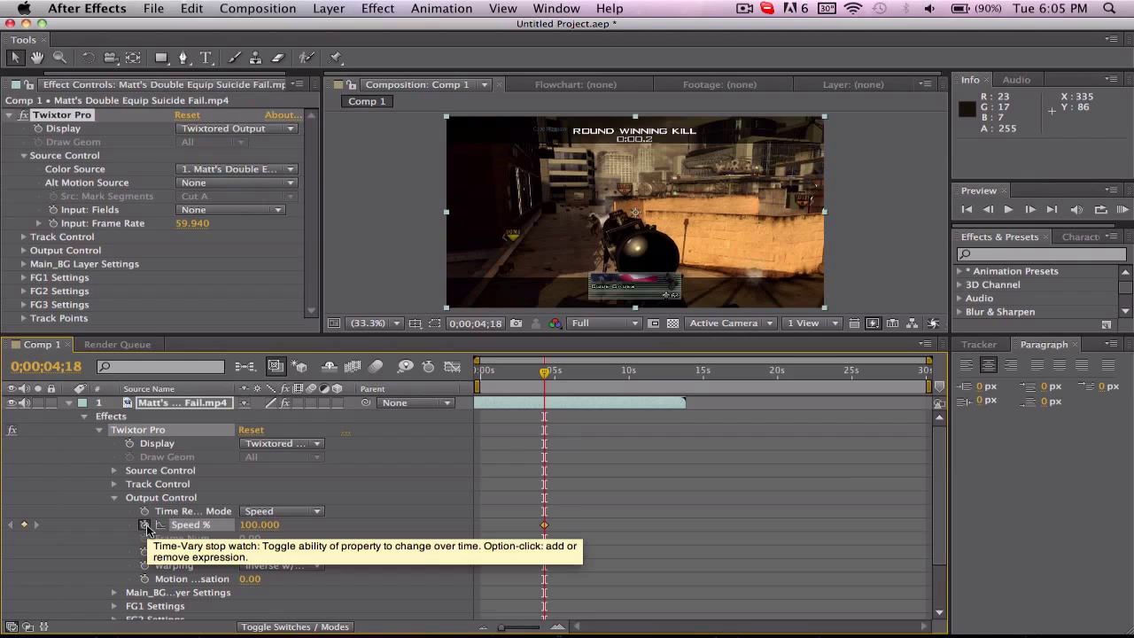
click(1029, 211)
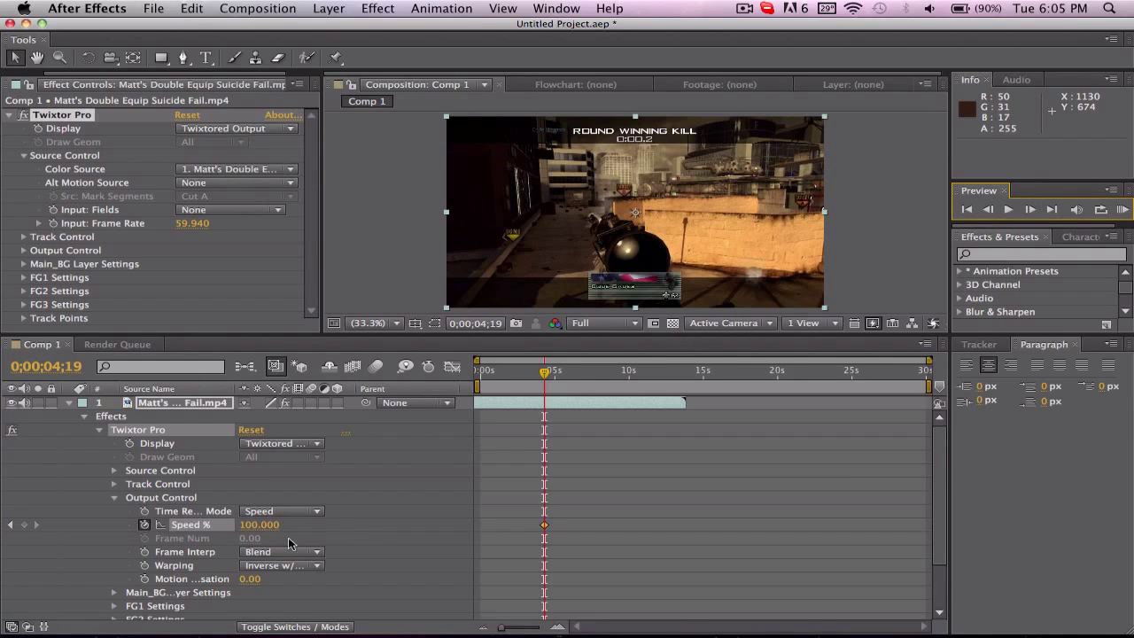
- Set Speed % to 2 at 0;00;04;19, scrub to check the slowdown, and collapse the layer
click(264, 525)
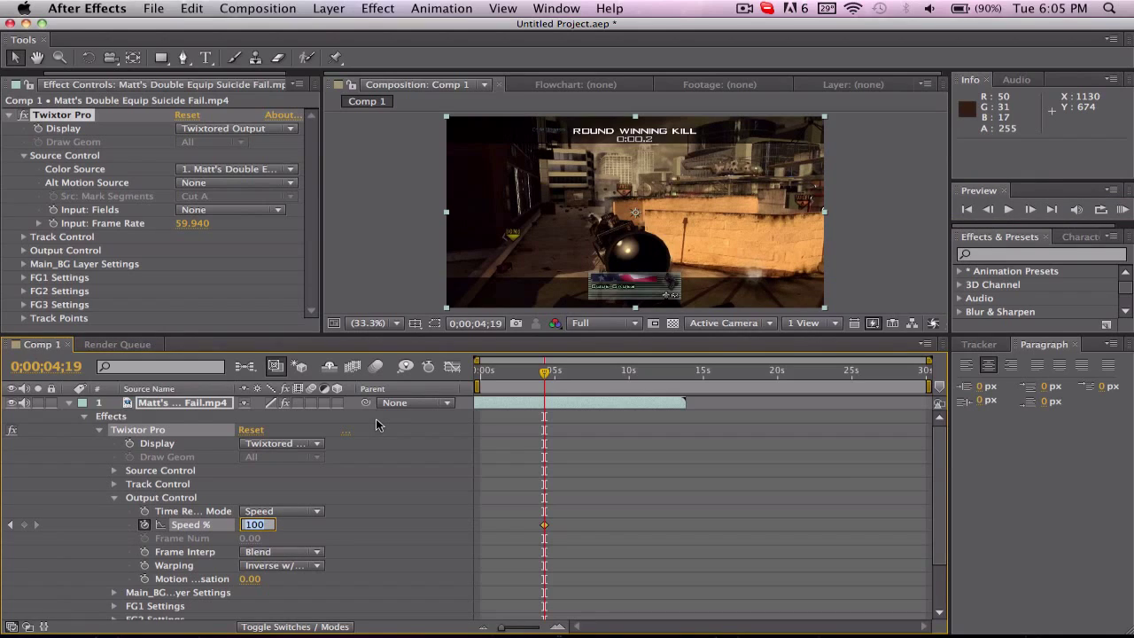
text(2)
key(Return)
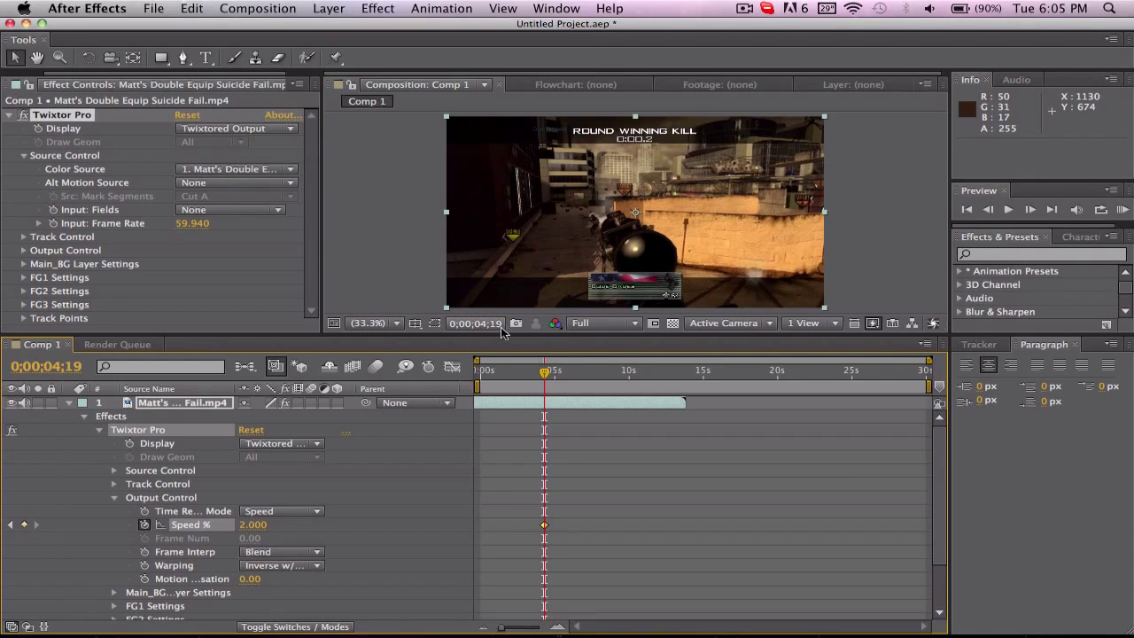
mouse_move(545, 375)
mouse_down()
mouse_move(615, 377)
mouse_move(545, 378)
mouse_up()
click(69, 403)
- Enable Frame Blending on the gameplay layer and composition Motion Blur, then return to an earlier time
click(316, 442)
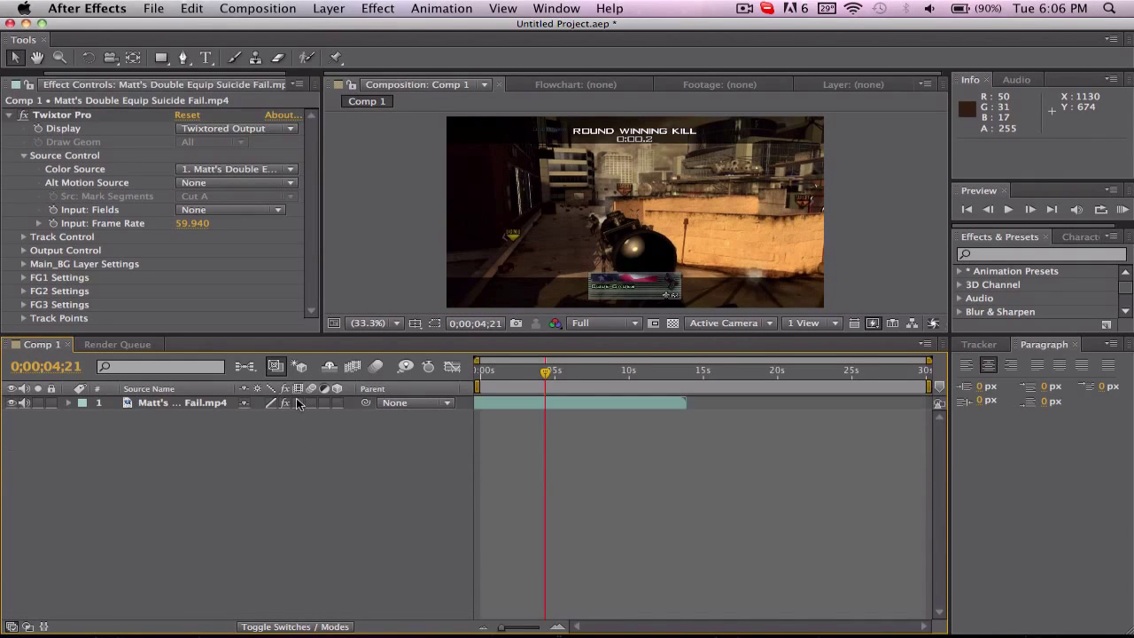
click(298, 403)
click(354, 369)
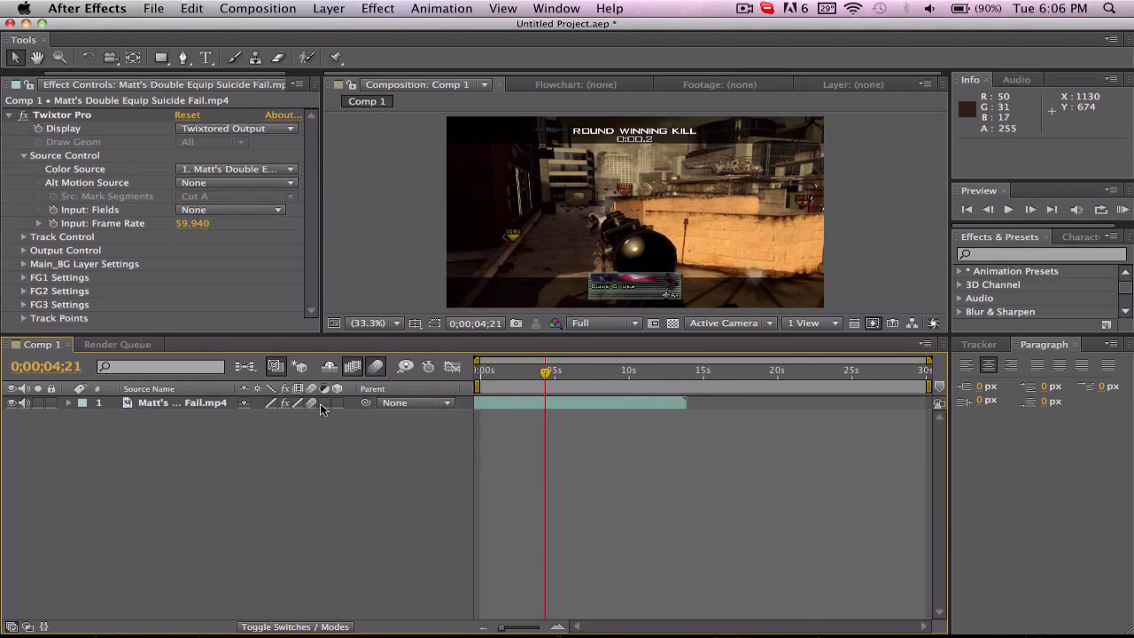
drag(545, 372, 531, 381)
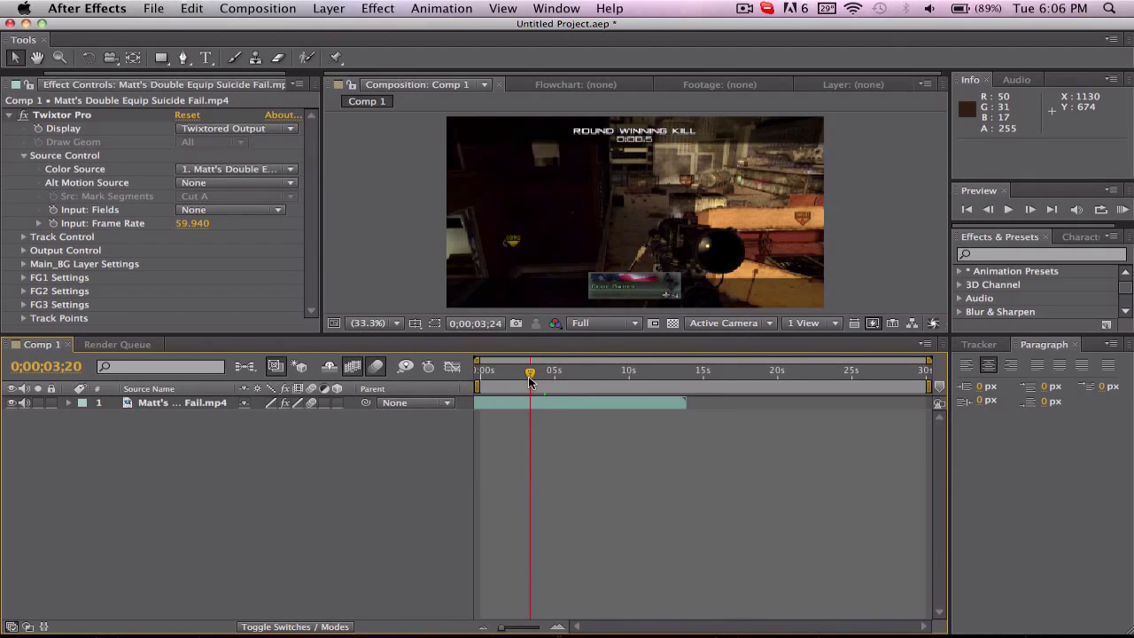
- Cache a RAM preview of Comp 1 and play the slowed-down kill back at 59.94 fps
click(1123, 210)
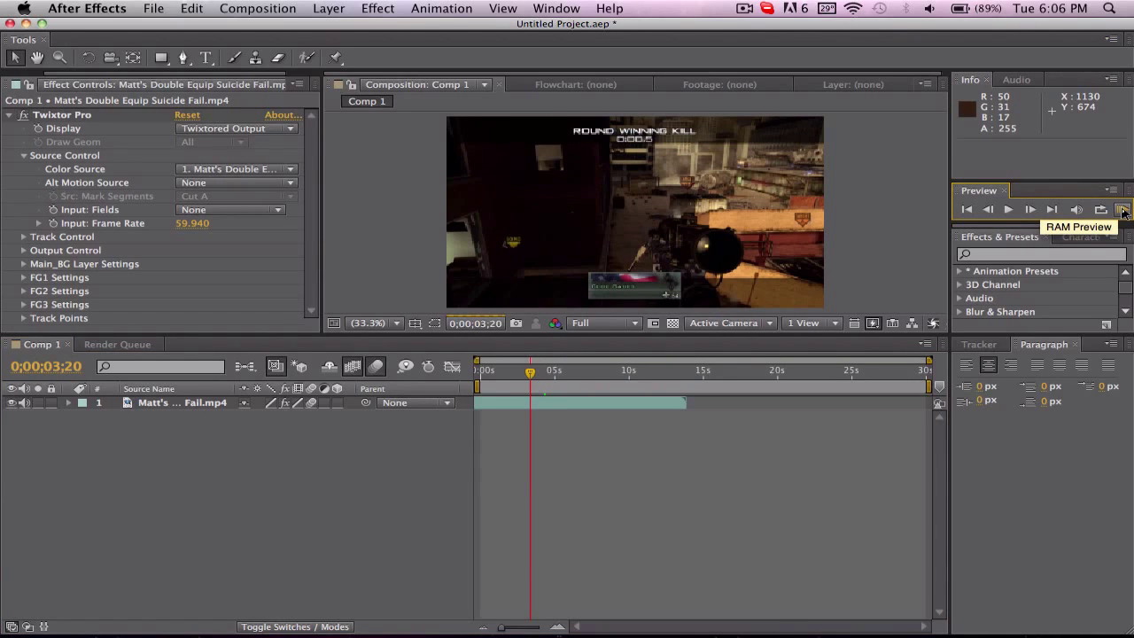
click(1123, 210)
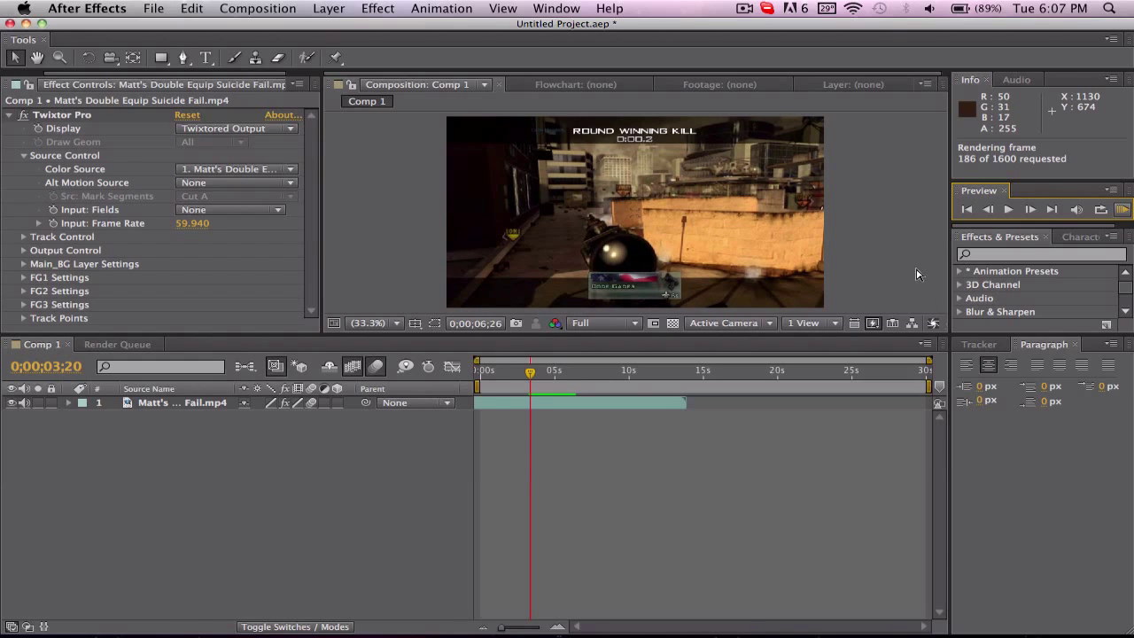
click(1122, 211)
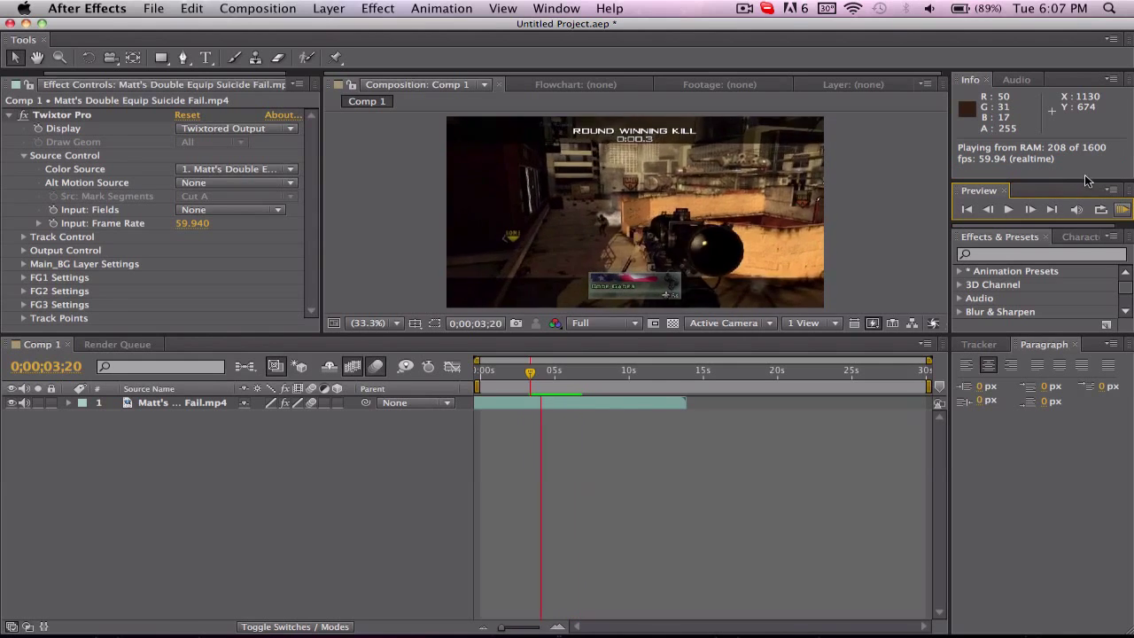
- Stop the preview and switch off the gameplay layer's audio so the clip plays silently
key(space)
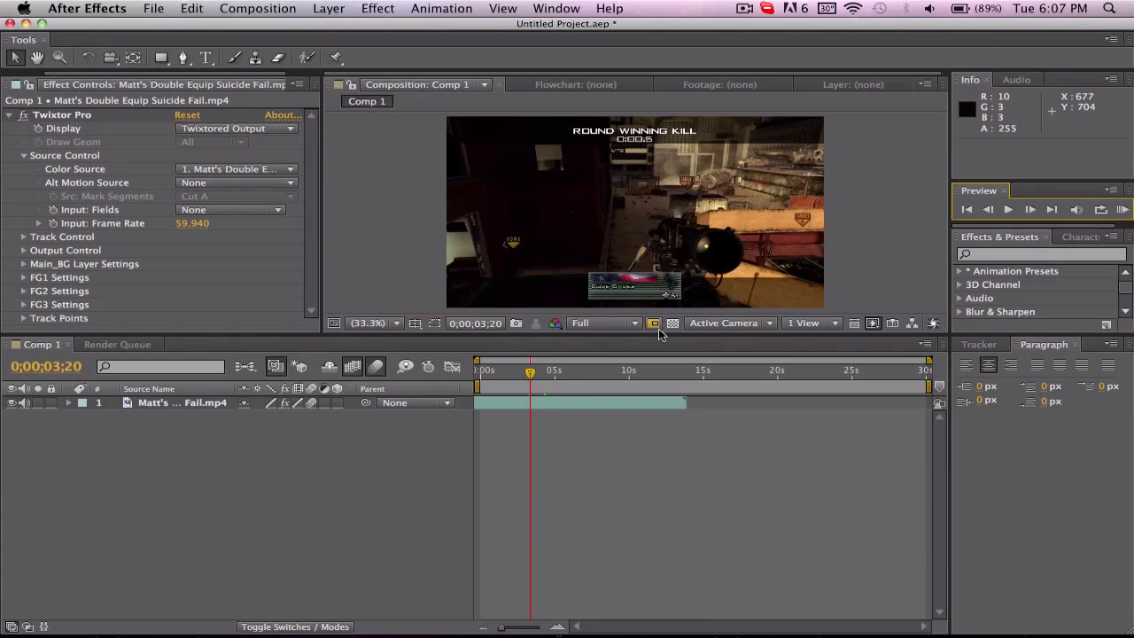
click(66, 403)
click(98, 429)
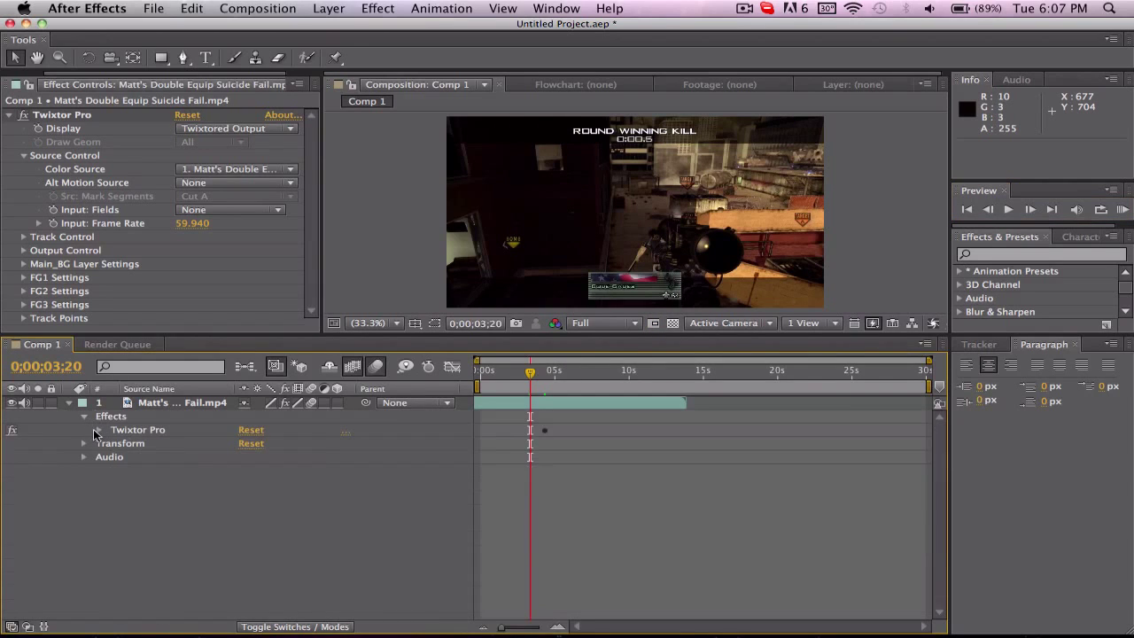
click(85, 416)
click(85, 443)
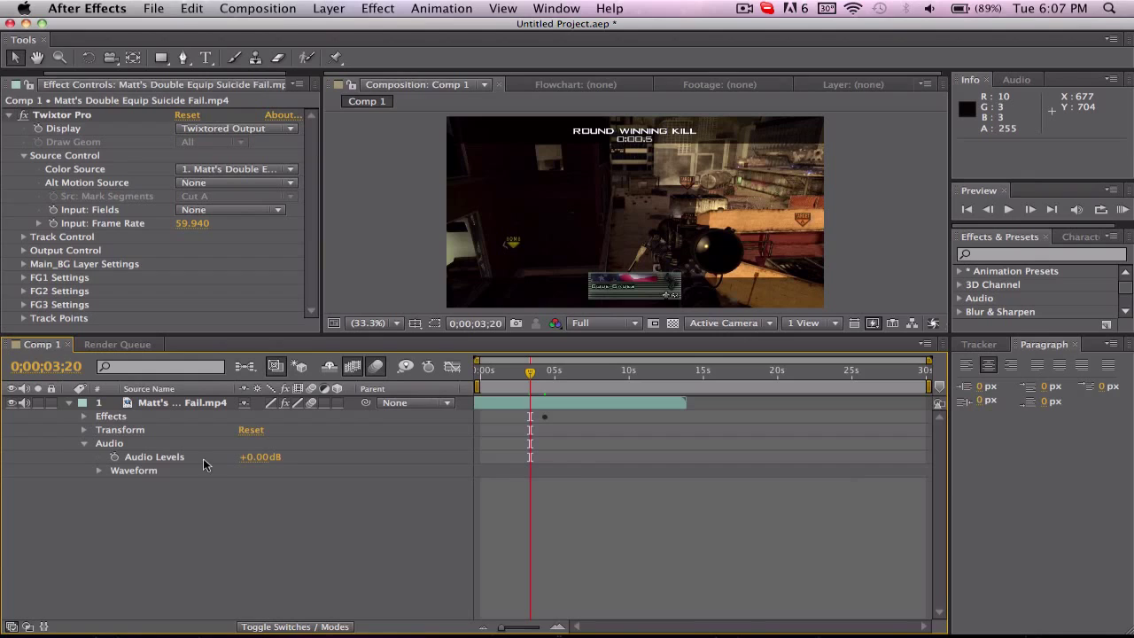
click(25, 403)
click(70, 403)
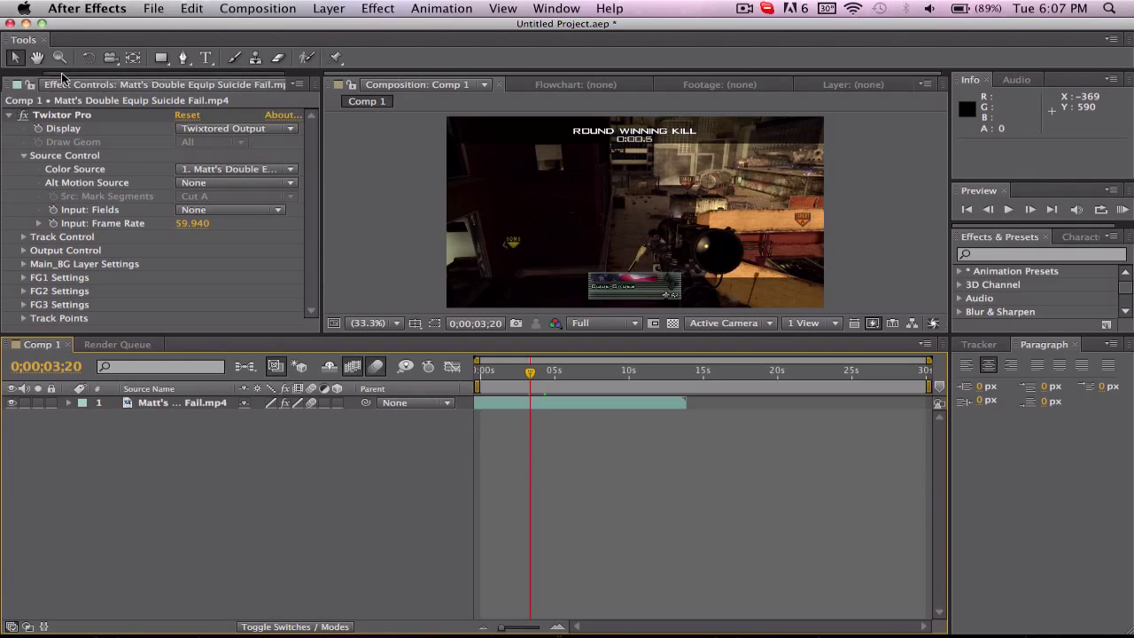
- Reveal the layer's Twixtor Pro settings and add a Speed % keyframe holding 2% at 0;00;05;54
drag(62, 74, 27, 74)
click(26, 84)
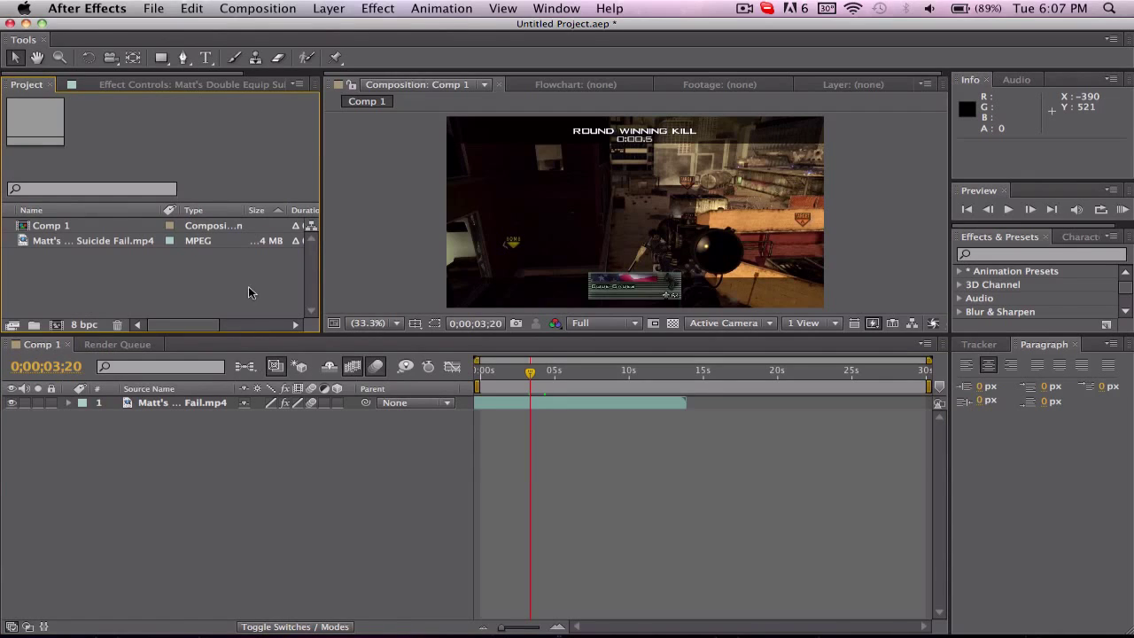
click(69, 402)
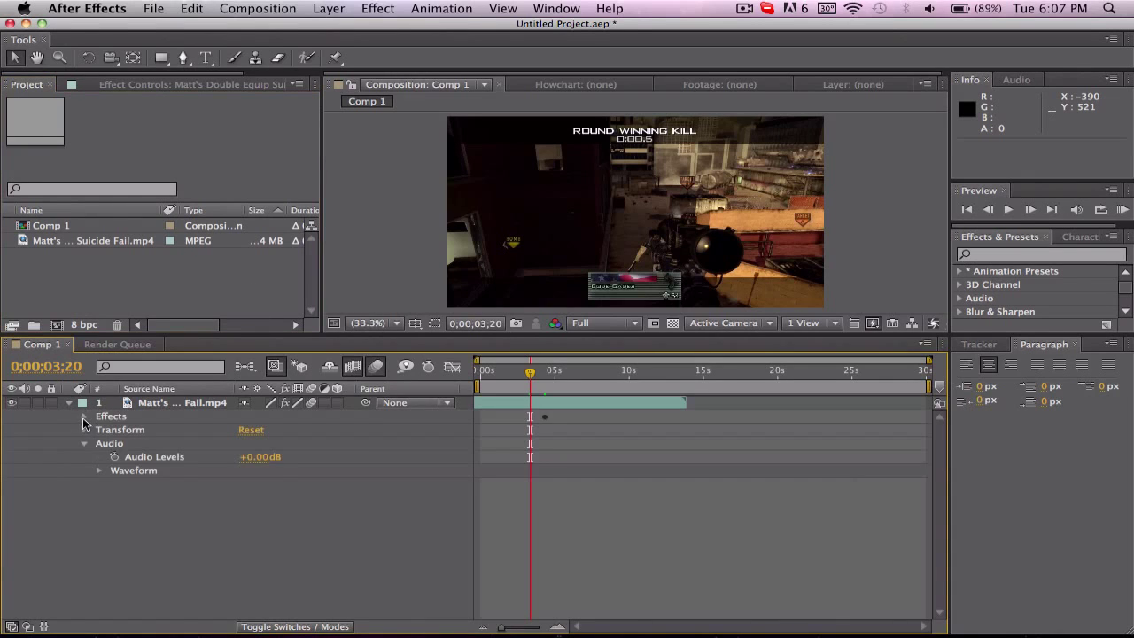
click(85, 415)
click(99, 431)
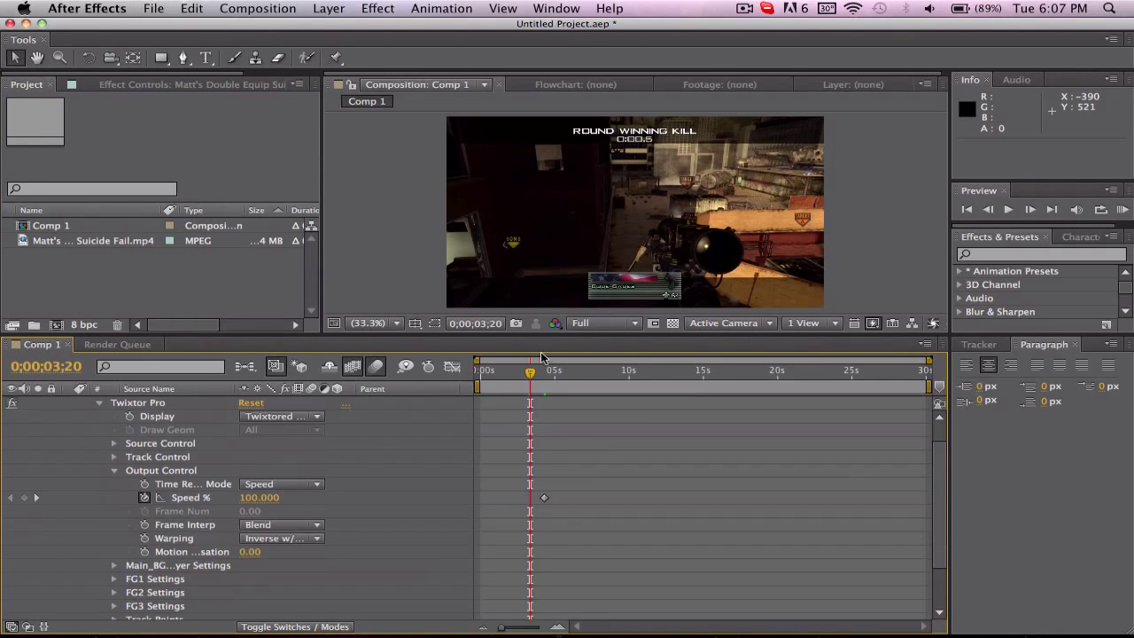
drag(525, 383, 568, 379)
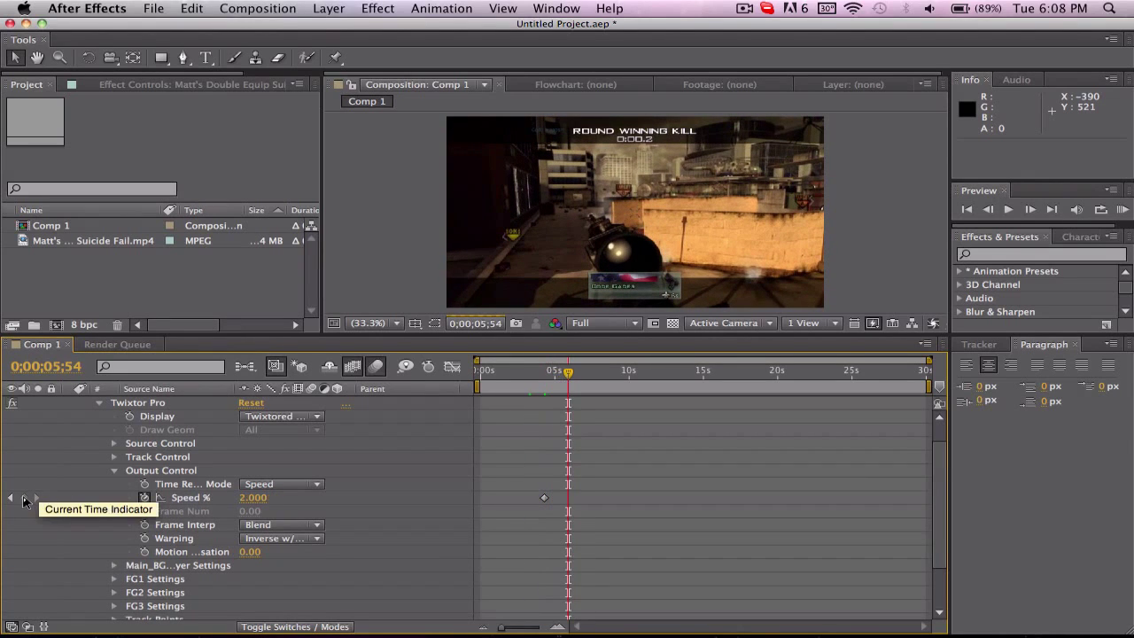
click(24, 498)
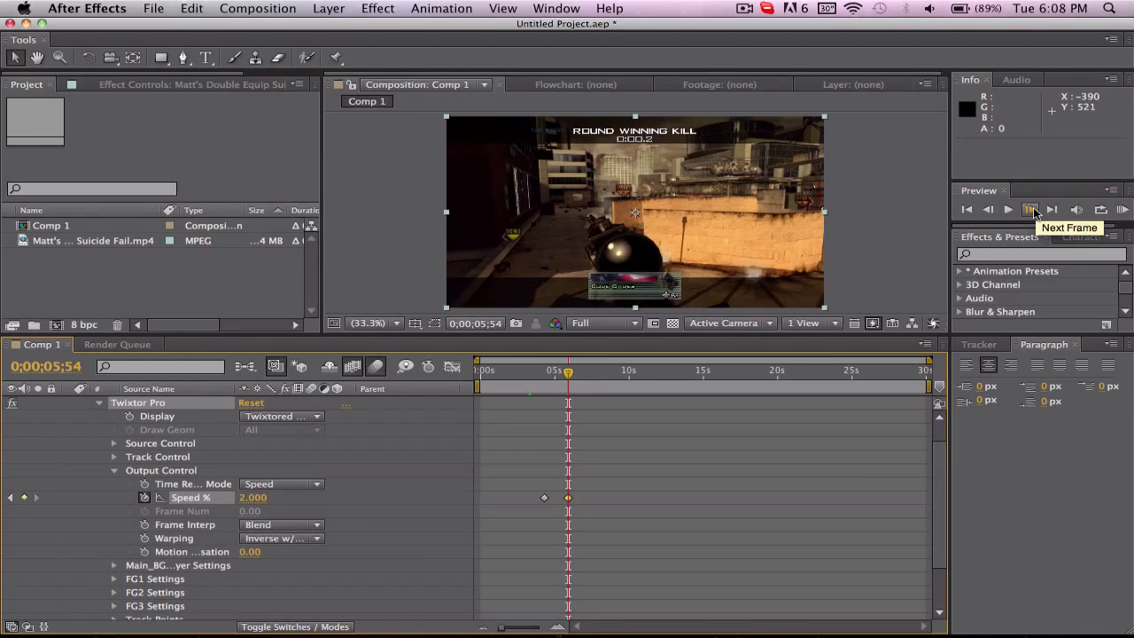
- One frame later at 0;00;05;55, key Speed % back to 100
click(1031, 209)
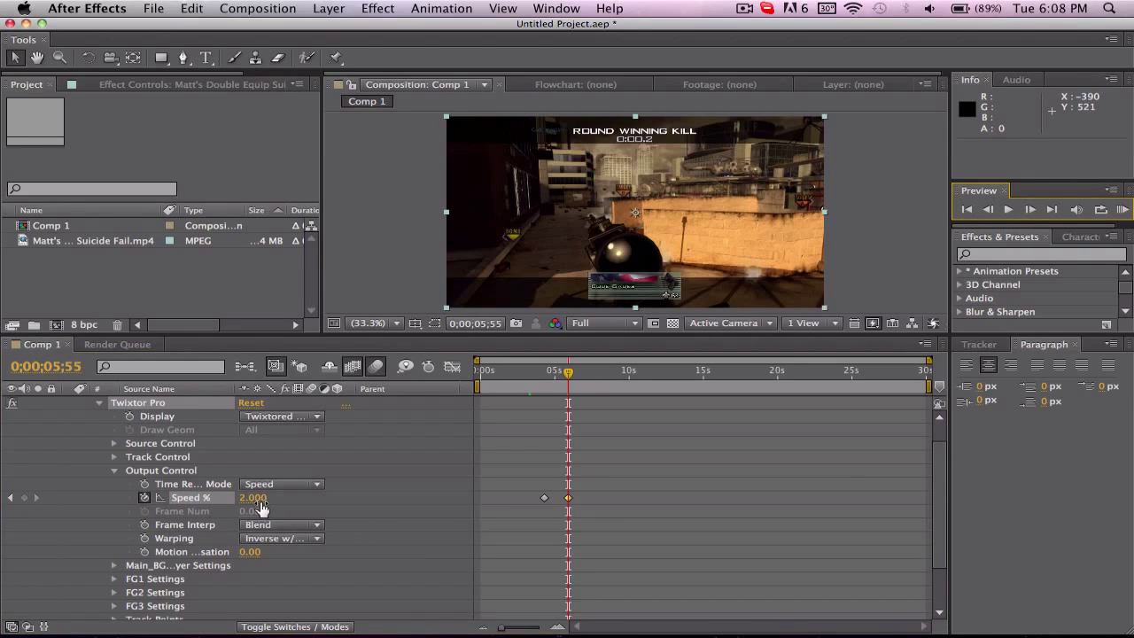
click(257, 497)
text(100)
key(Return)
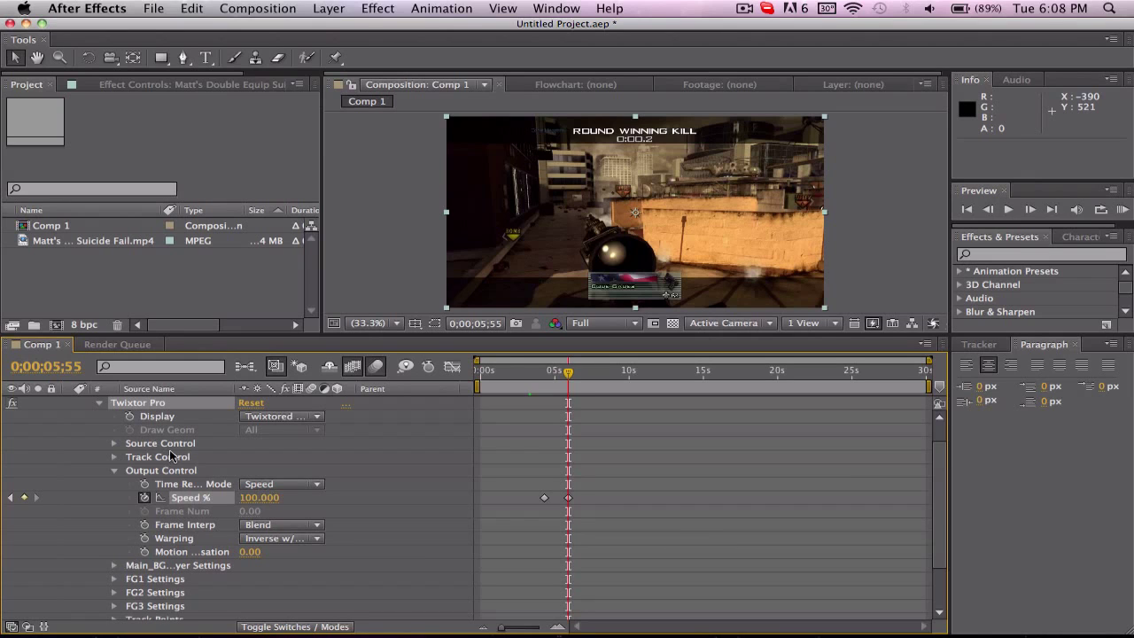
click(98, 400)
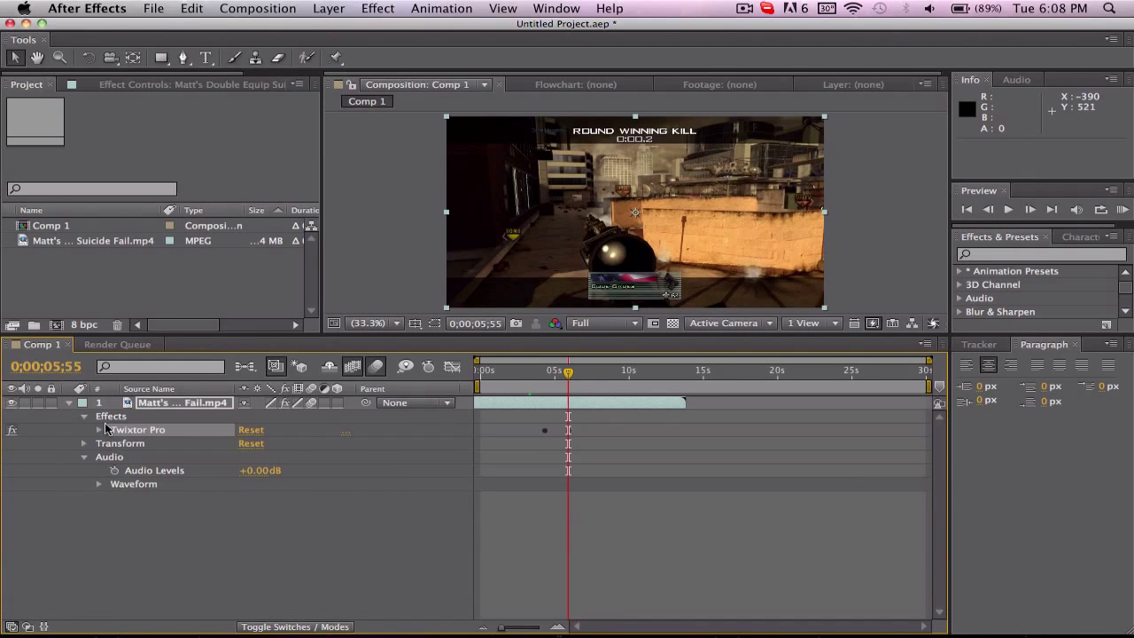
click(98, 429)
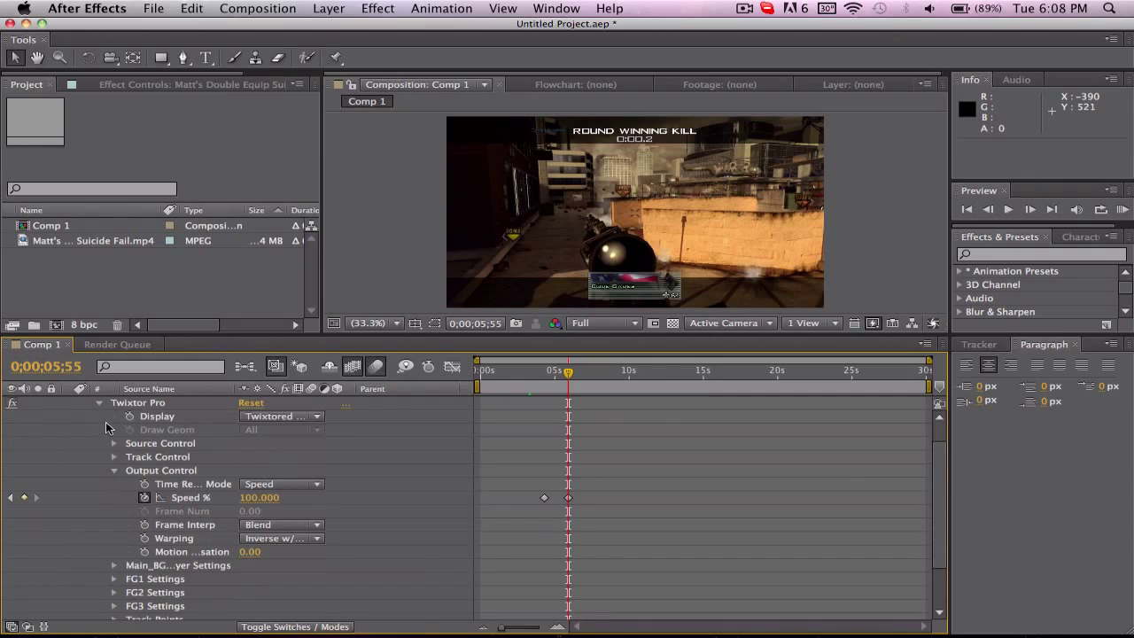
click(112, 468)
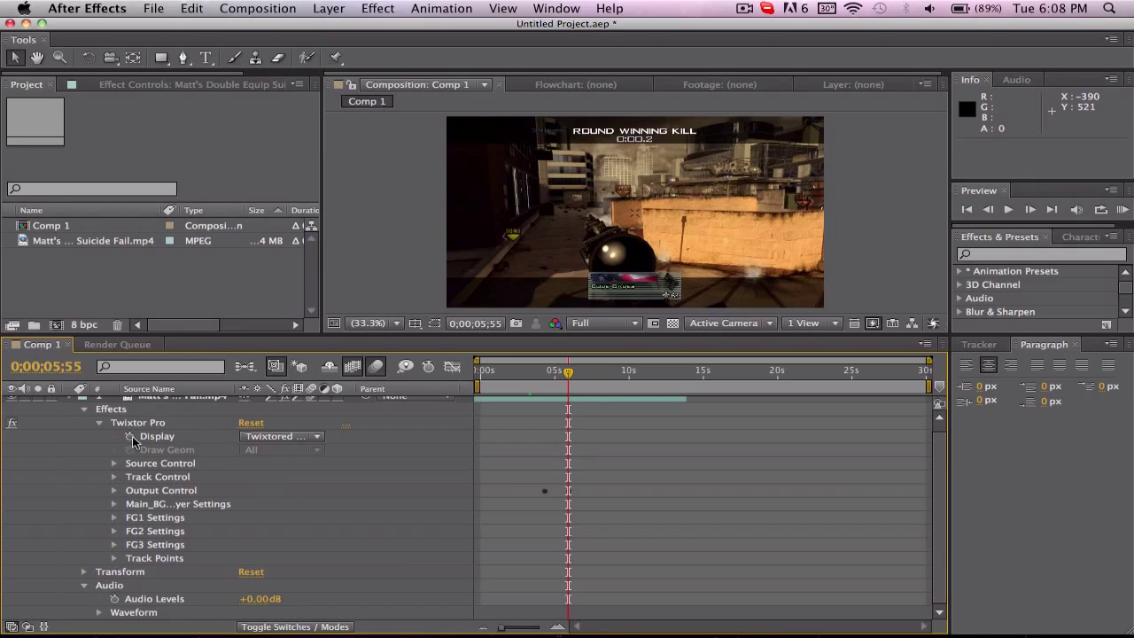
click(85, 409)
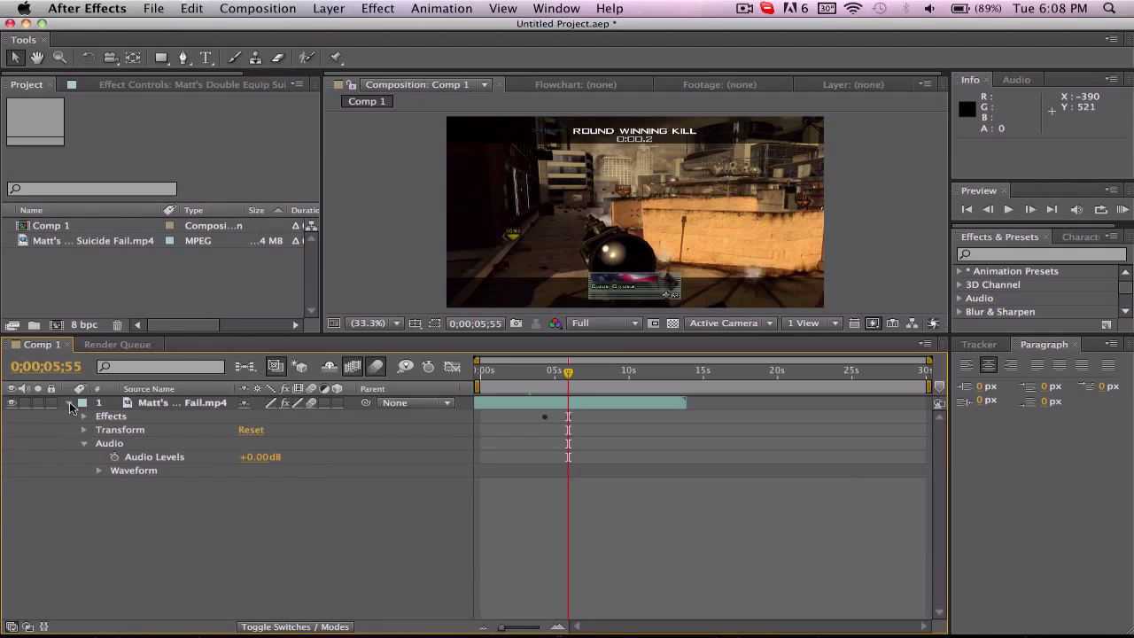